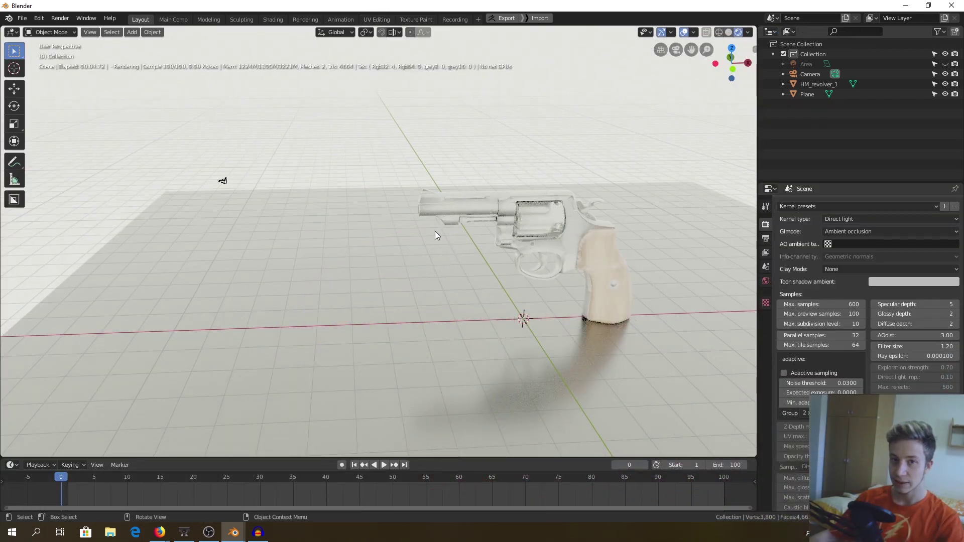
Add an area light to the scene and place it above and in front of the revolver's muzzle
{"action": "key", "text": "shift+a"}
{"action": "mouse_move", "coordinate": [435, 232]}
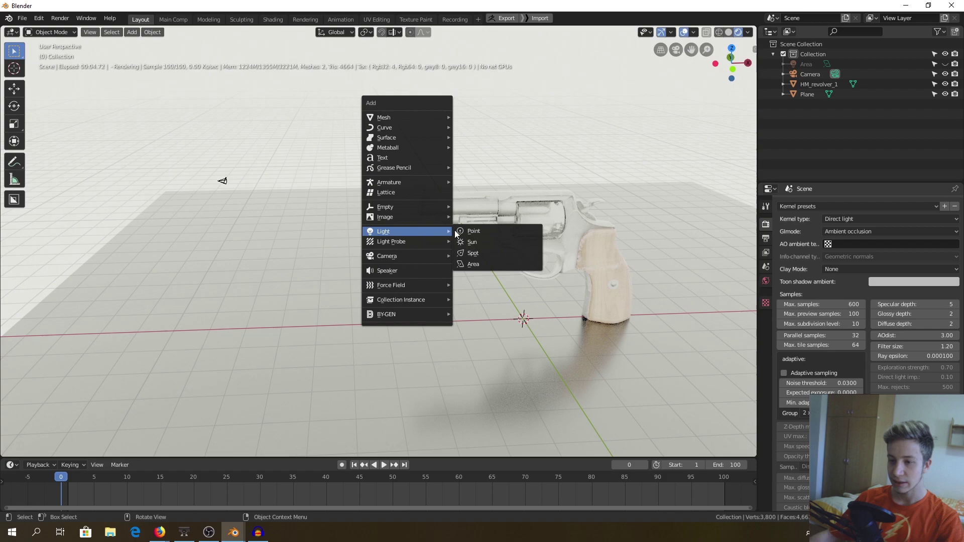
{"action": "left_click", "coordinate": [483, 264]}
{"action": "key", "text": "g"}
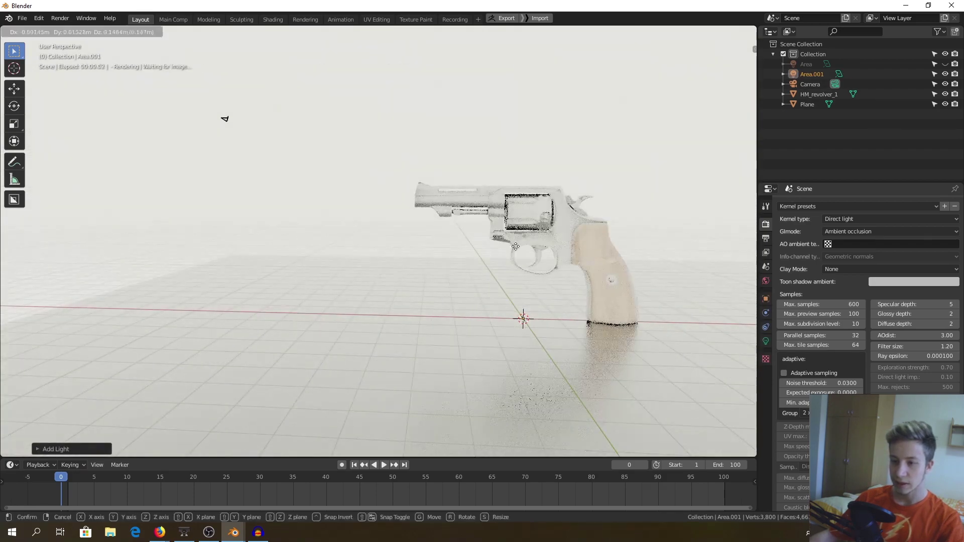
{"action": "left_click", "coordinate": [456, 142]}
Scale up the area light and tilt it down toward the revolver
{"action": "key", "text": "s"}
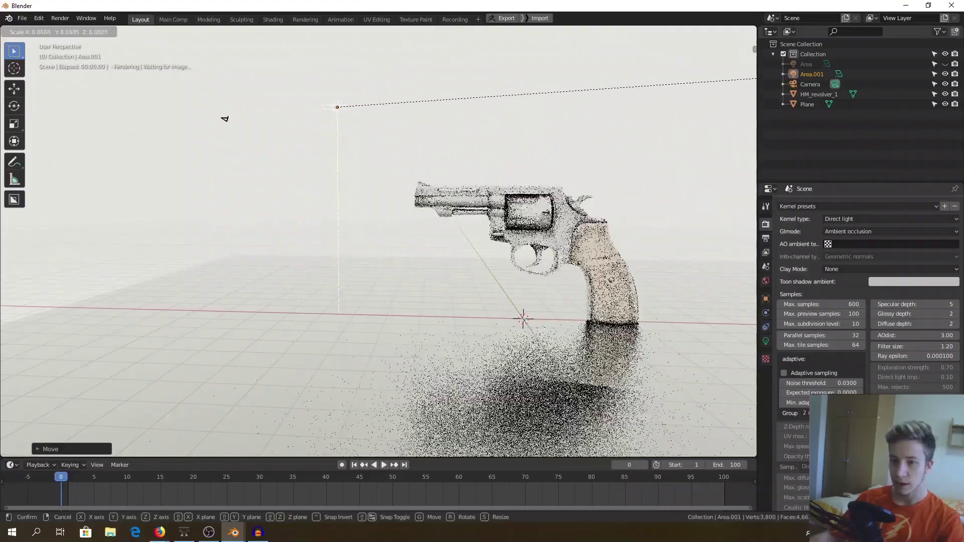
{"action": "left_click", "coordinate": [541, 52]}
{"action": "key", "text": "r"}
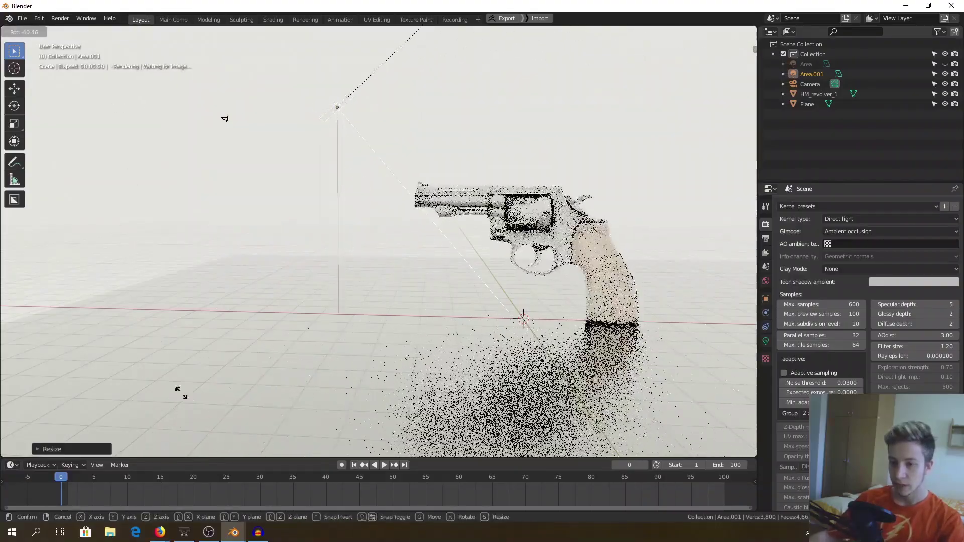
{"action": "left_click", "coordinate": [205, 291]}
Reposition the area light beside the revolver and rotate it about the global X axis to aim at the gun
{"action": "middle_click_drag", "start_coordinate": [431, 207], "coordinate": [541, 256]}
{"action": "key", "text": "g"}
{"action": "left_click", "coordinate": [604, 251]}
{"action": "key", "text": "r"}
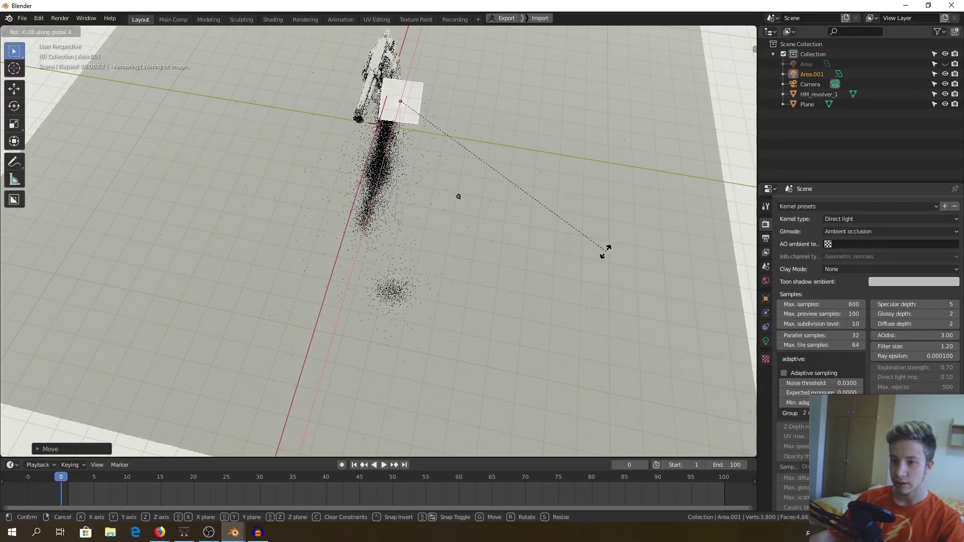
{"action": "key", "text": "r"}
{"action": "key", "text": "x"}
{"action": "left_click", "coordinate": [721, 234]}
{"action": "middle_click_drag", "start_coordinate": [477, 236], "coordinate": [352, 175]}
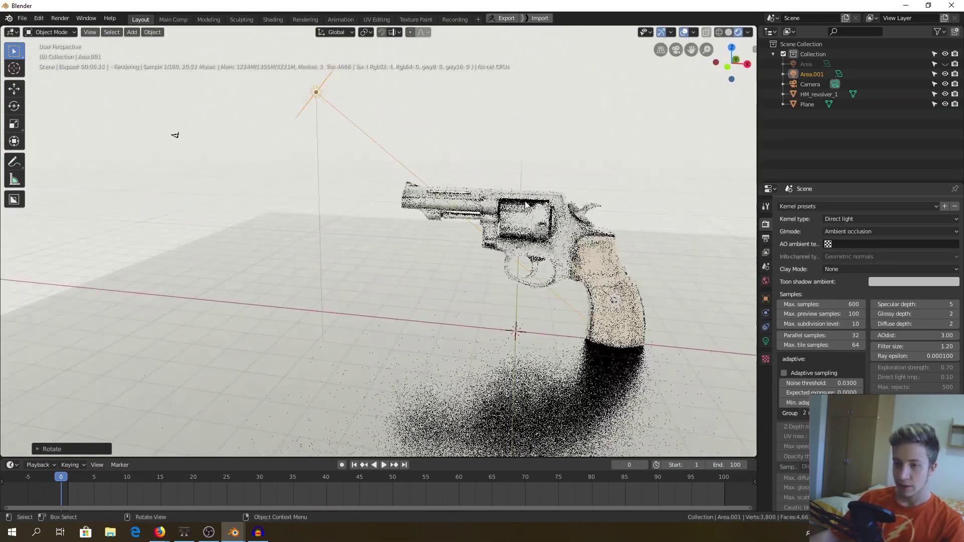
Set the world environment texture's power to 0
{"action": "left_click", "coordinate": [765, 282]}
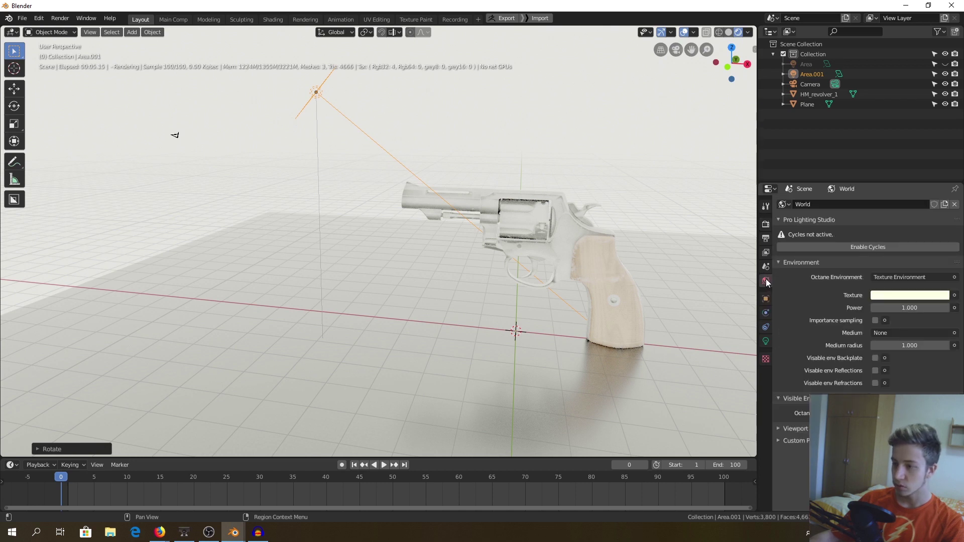
{"action": "left_click_drag", "start_coordinate": [927, 308], "coordinate": [873, 308]}
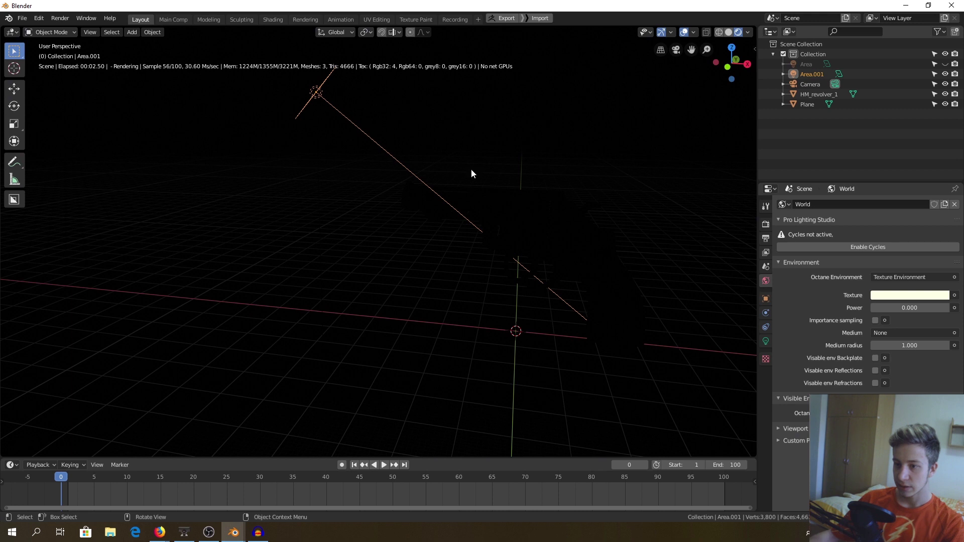
{"action": "left_click", "coordinate": [436, 136]}
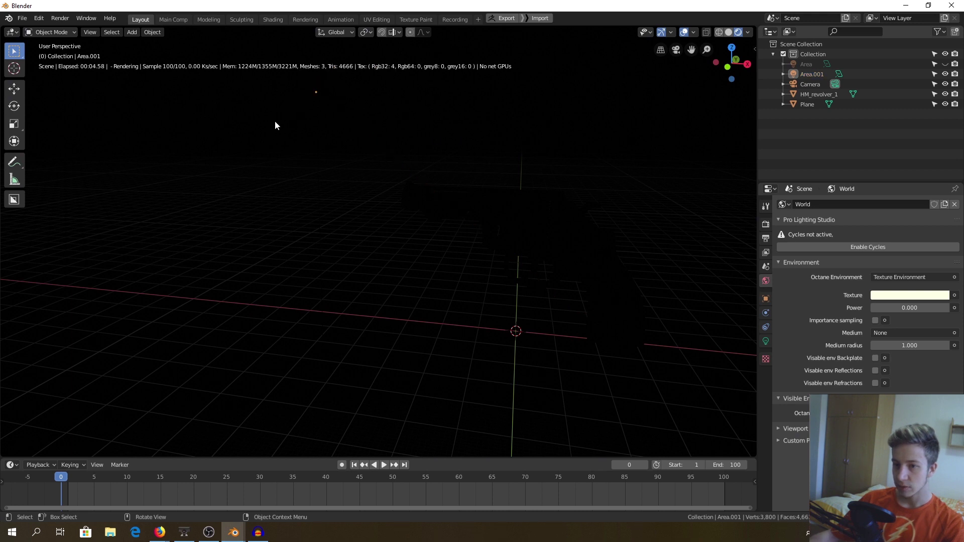
Enable nodes for the area light and display its node setup in the Shading workspace
{"action": "middle_click_drag", "start_coordinate": [275, 121], "coordinate": [371, 132]}
{"action": "left_click", "coordinate": [316, 90]}
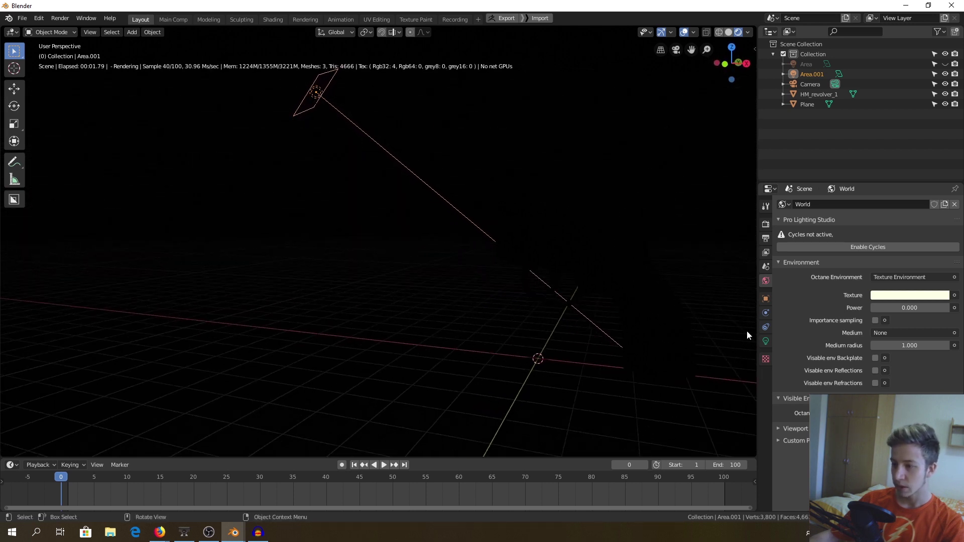
{"action": "left_click", "coordinate": [766, 339]}
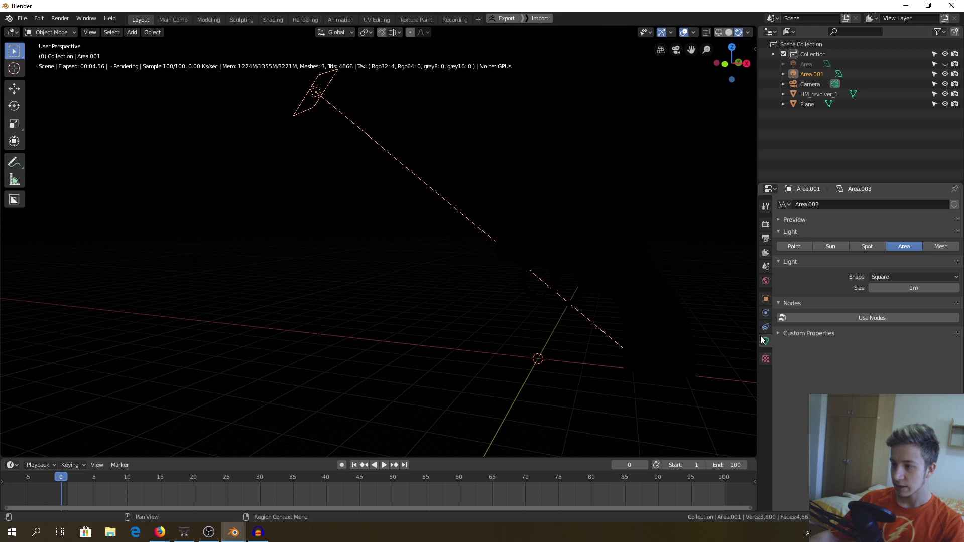
{"action": "left_click", "coordinate": [905, 317]}
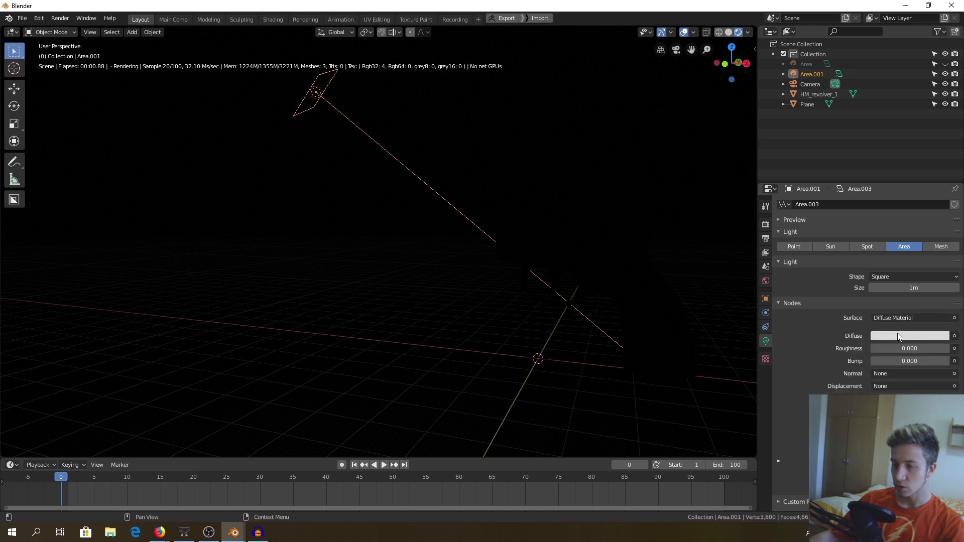
{"action": "left_click", "coordinate": [274, 19]}
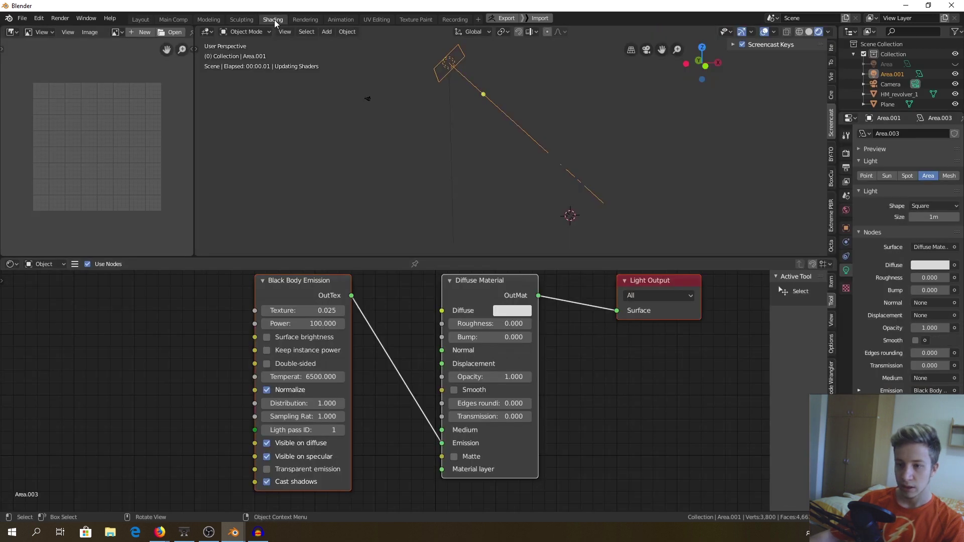
{"action": "scroll", "coordinate": [594, 121], "scroll_direction": "up", "scroll_amount": 3}
{"action": "middle_click_drag", "start_coordinate": [384, 332], "coordinate": [375, 367]}
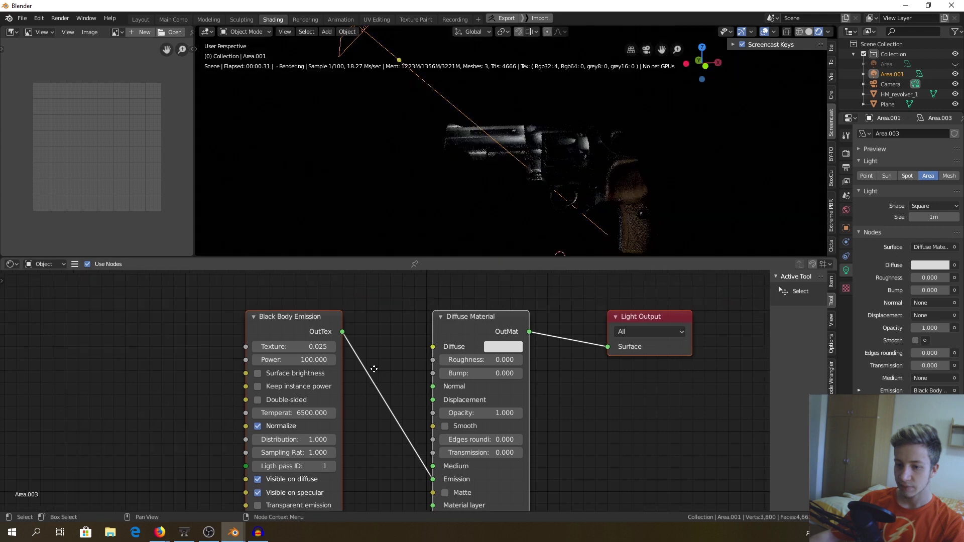
Compare the revolver and area light in solid and rendered viewport shading
{"action": "mouse_move", "coordinate": [521, 141]}
{"action": "middle_mouse_down"}
{"action": "mouse_move", "coordinate": [454, 147]}
{"action": "mouse_move", "coordinate": [467, 143]}
{"action": "middle_mouse_up"}
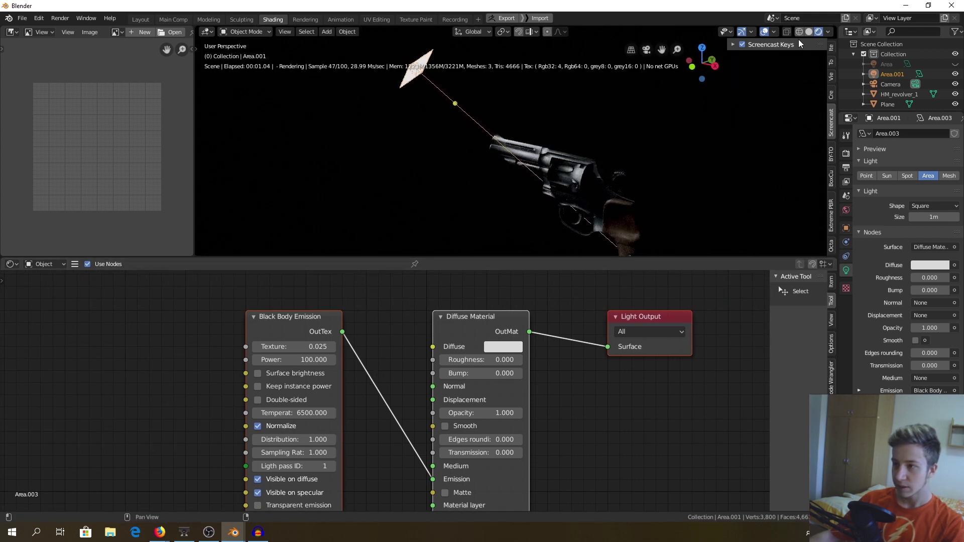
{"action": "left_click", "coordinate": [808, 31]}
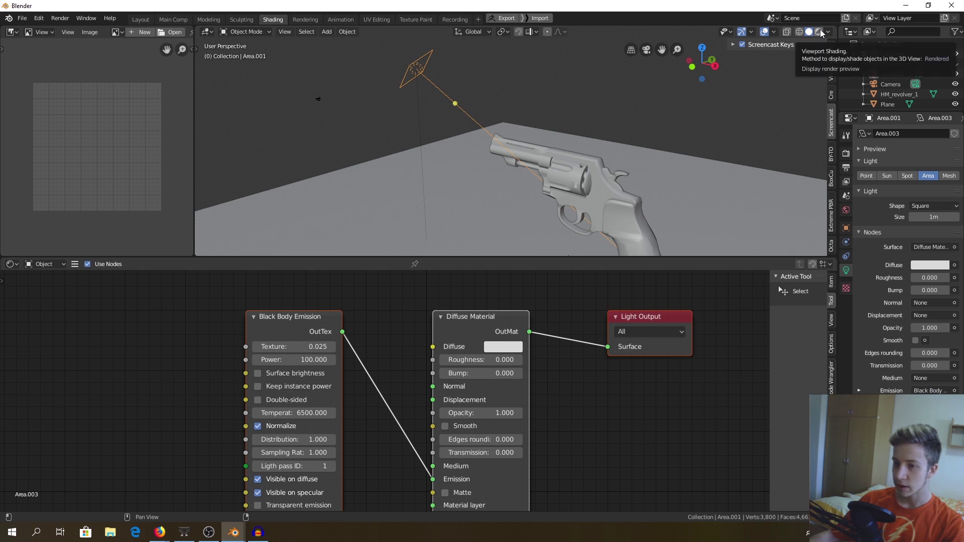
{"action": "left_click", "coordinate": [818, 31]}
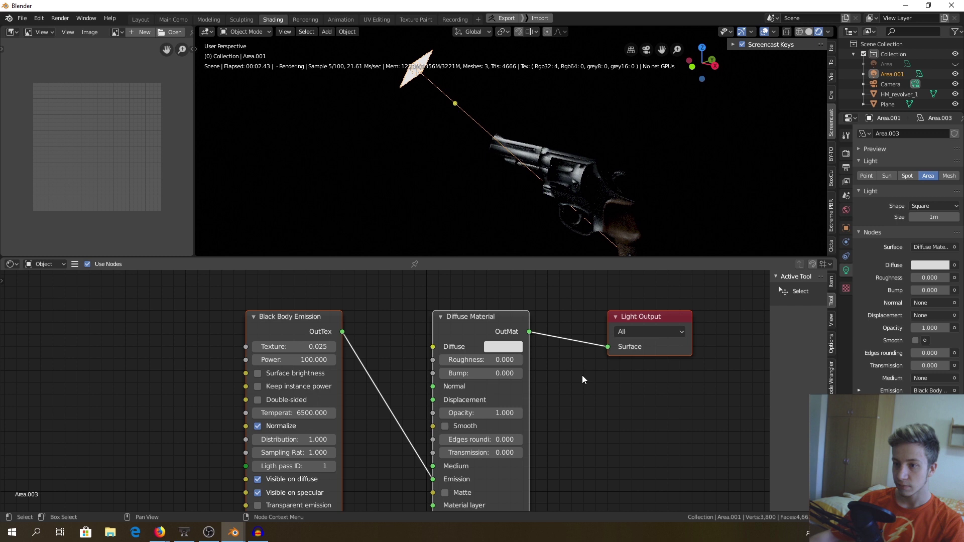
{"action": "middle_click_drag", "start_coordinate": [378, 375], "coordinate": [396, 363]}
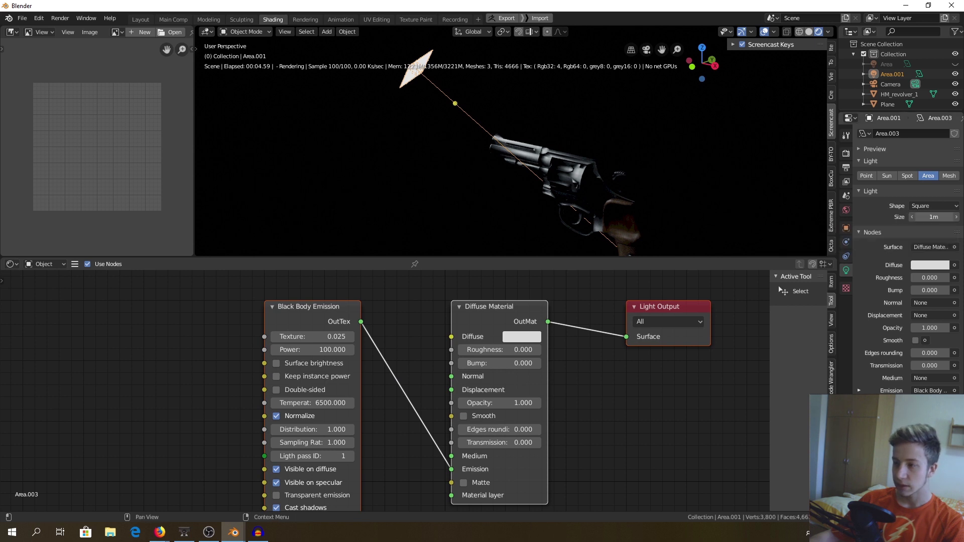
Try different sizes for the square area light, ending at 3.62 m
{"action": "left_click_drag", "start_coordinate": [932, 217], "coordinate": [916, 217]}
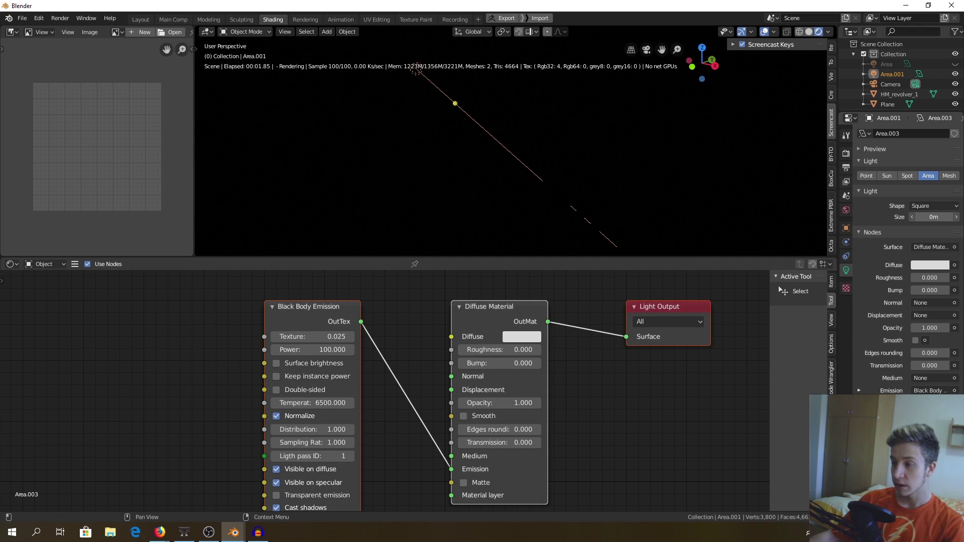
{"action": "left_click_drag", "start_coordinate": [916, 217], "coordinate": [944, 217]}
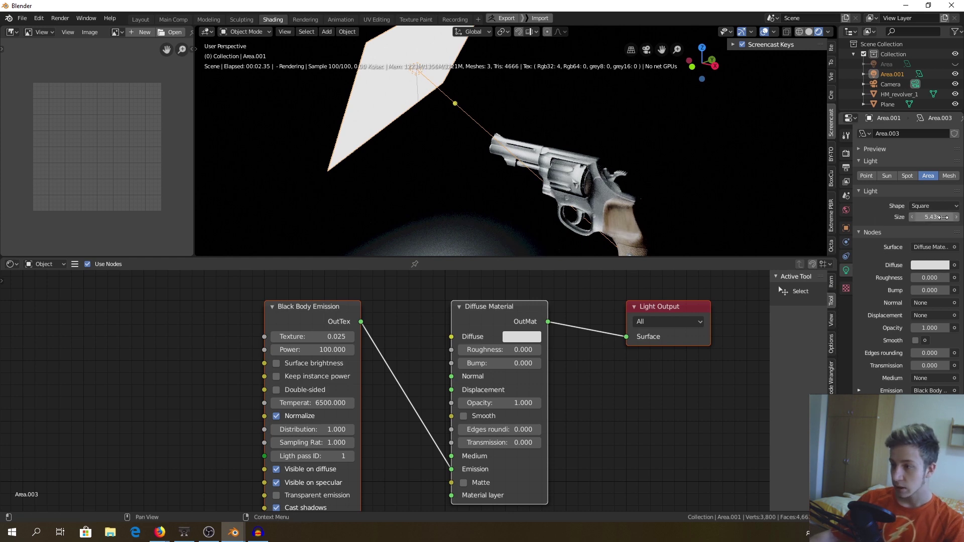
{"action": "left_click_drag", "start_coordinate": [939, 216], "coordinate": [919, 216]}
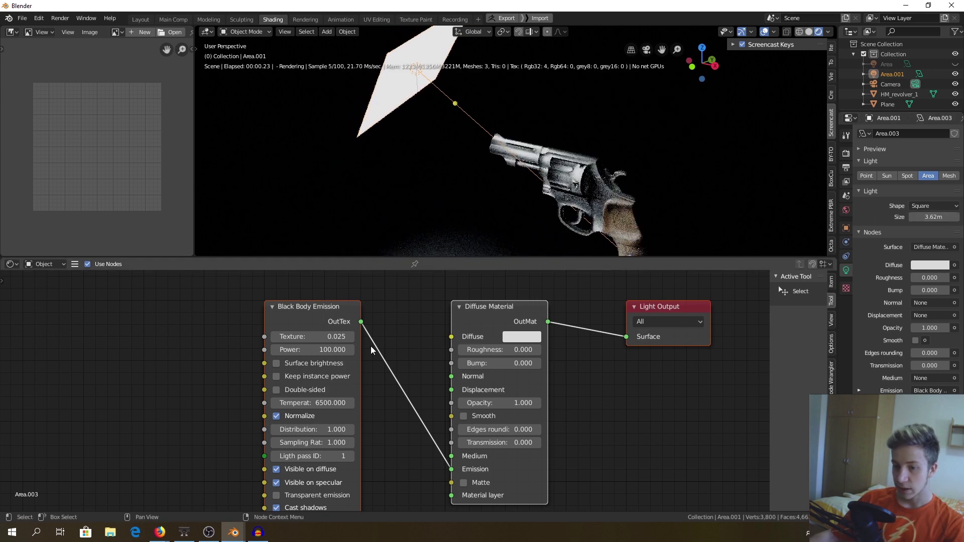
Set the Black Body Emission power of the area light to 500
{"action": "left_click", "coordinate": [306, 349]}
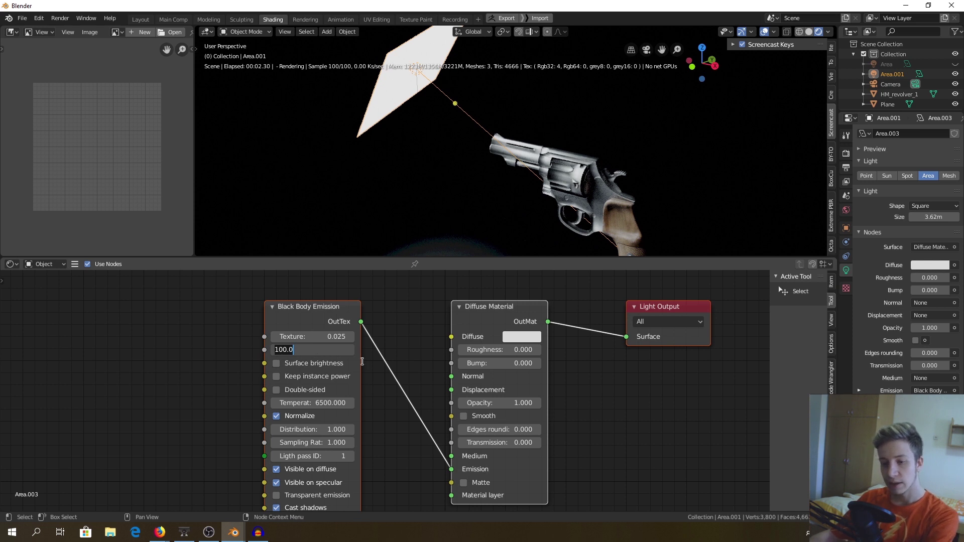
{"action": "type", "text": "500"}
{"action": "key", "text": "Return"}
{"action": "middle_click_drag", "start_coordinate": [599, 387], "coordinate": [601, 366]}
{"action": "scroll", "coordinate": [552, 197], "scroll_direction": "down", "scroll_amount": 4}
{"action": "mouse_move", "coordinate": [552, 198]}
{"action": "middle_mouse_down"}
{"action": "mouse_move", "coordinate": [570, 230]}
{"action": "mouse_move", "coordinate": [541, 162]}
{"action": "mouse_move", "coordinate": [556, 175]}
{"action": "mouse_move", "coordinate": [563, 158]}
{"action": "mouse_move", "coordinate": [554, 180]}
{"action": "middle_mouse_up"}
Change the diffuse colour of the light's Diffuse Material node to light green
{"action": "left_click", "coordinate": [532, 316]}
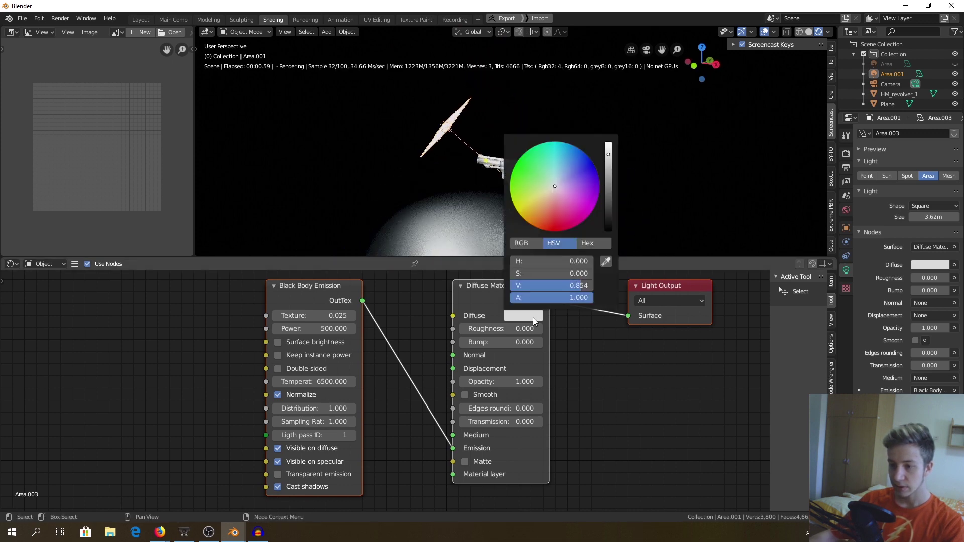
{"action": "left_click", "coordinate": [531, 315]}
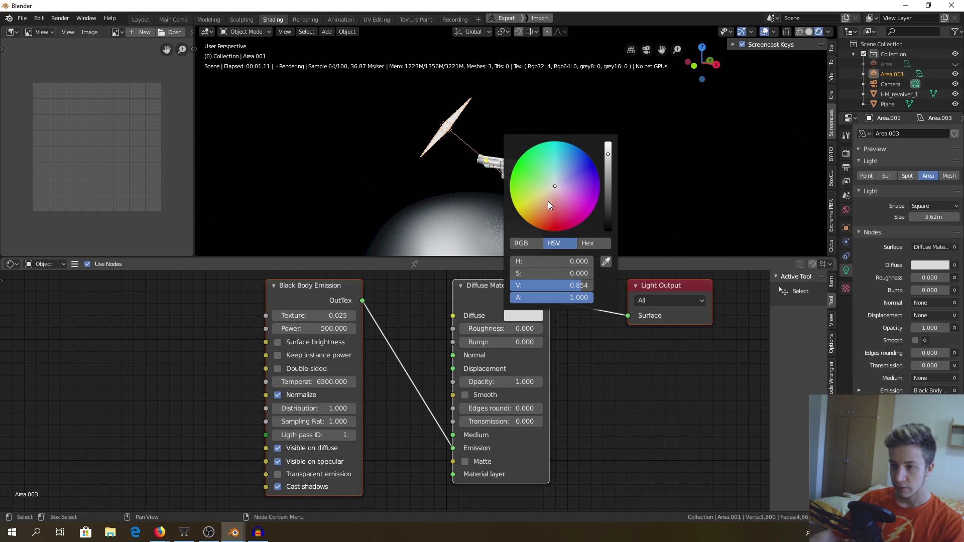
{"action": "mouse_move", "coordinate": [547, 201]}
{"action": "left_mouse_down"}
{"action": "mouse_move", "coordinate": [524, 176]}
{"action": "mouse_move", "coordinate": [580, 163]}
{"action": "mouse_move", "coordinate": [554, 221]}
{"action": "mouse_move", "coordinate": [538, 177]}
{"action": "left_mouse_up"}
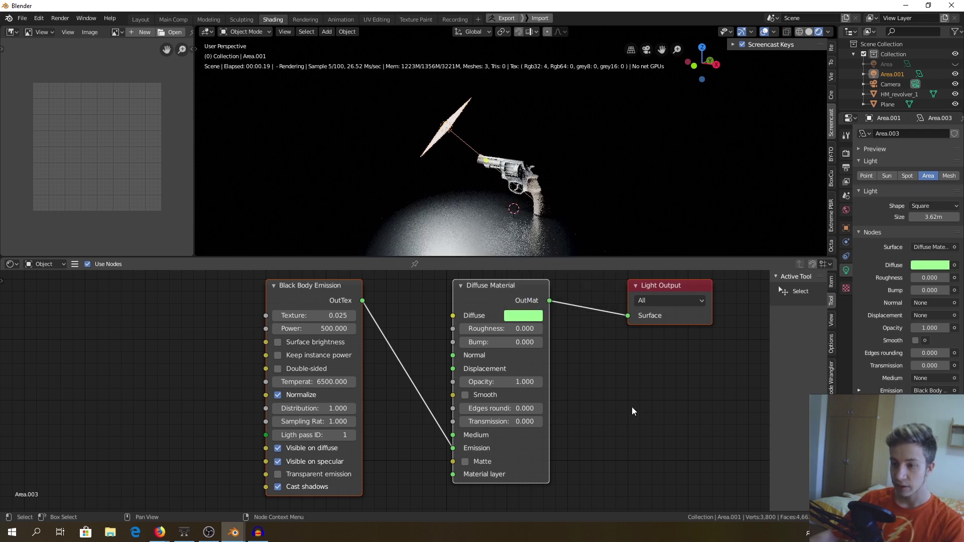
Set the temperature of the Black Body Emission node to 5000
{"action": "left_click_drag", "start_coordinate": [346, 286], "coordinate": [310, 345]}
{"action": "middle_click_drag", "start_coordinate": [374, 477], "coordinate": [499, 452]}
{"action": "scroll", "coordinate": [484, 417], "scroll_direction": "up", "scroll_amount": 1}
{"action": "middle_click_drag", "start_coordinate": [484, 417], "coordinate": [466, 392]}
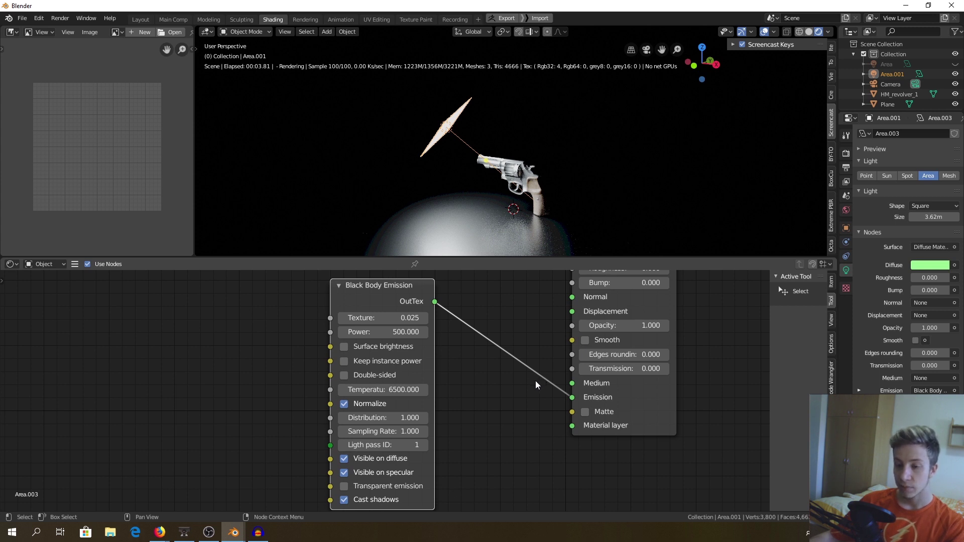
{"action": "left_click", "coordinate": [406, 389]}
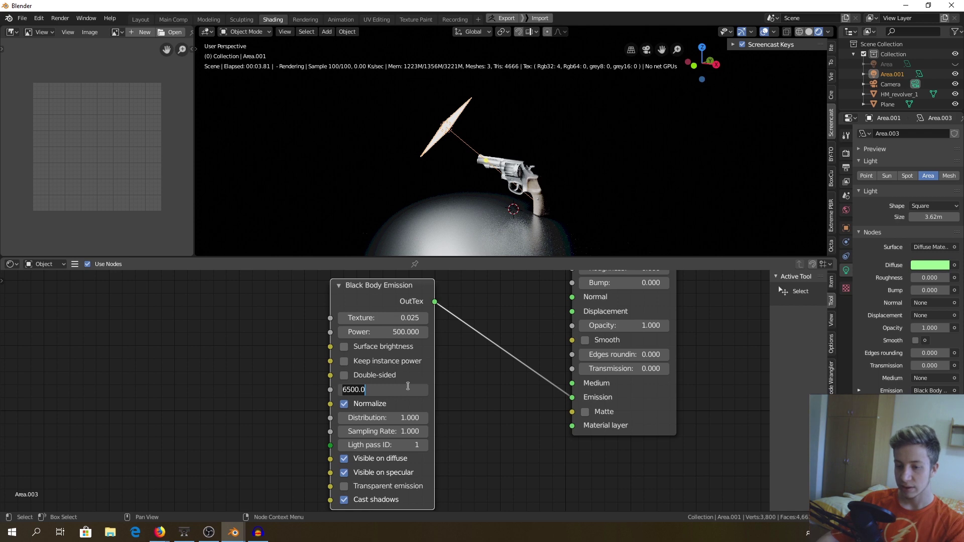
{"action": "type", "text": "5"}
{"action": "key", "text": "Return"}
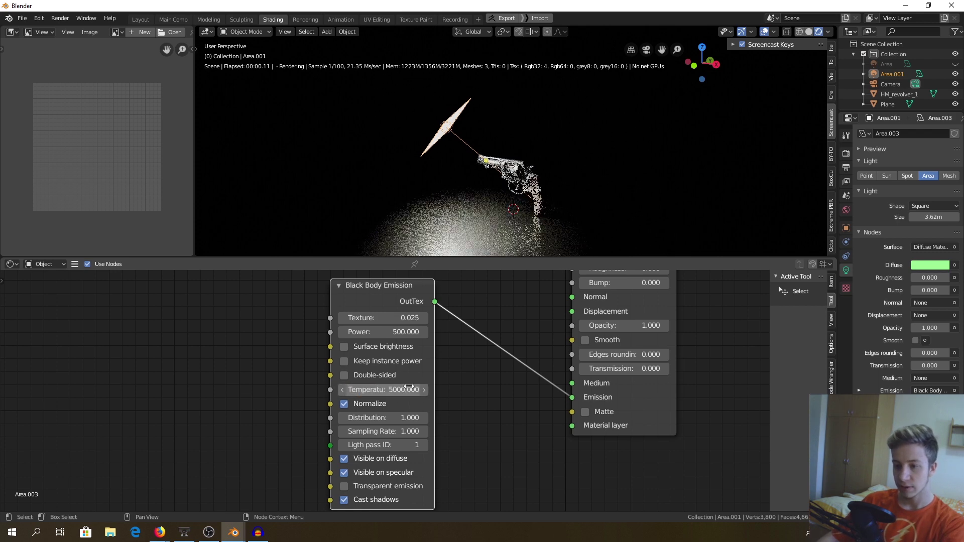
Lower the Black Body Emission temperature to 500 for a deep red light
{"action": "middle_click_drag", "start_coordinate": [493, 219], "coordinate": [495, 200]}
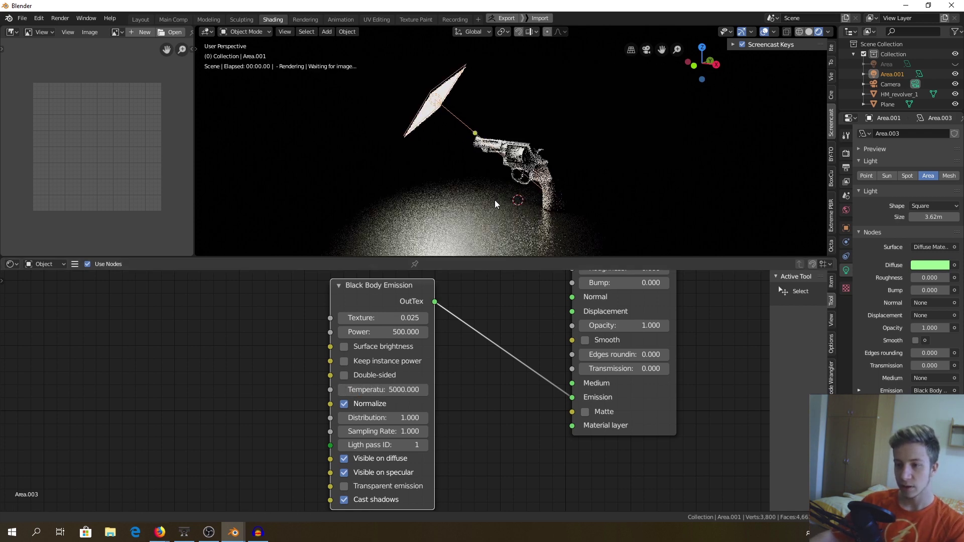
{"action": "left_click", "coordinate": [393, 387]}
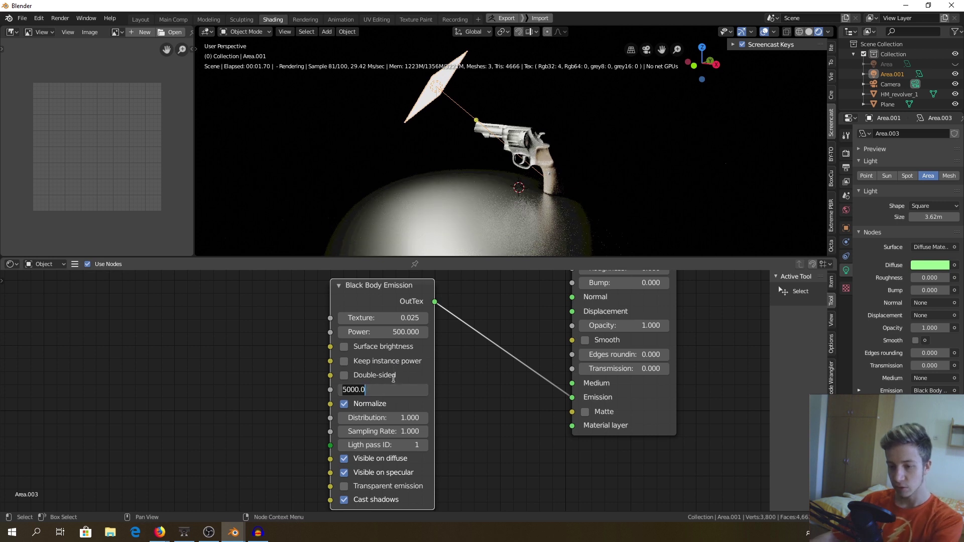
{"action": "type", "text": "500"}
{"action": "key", "text": "Return"}
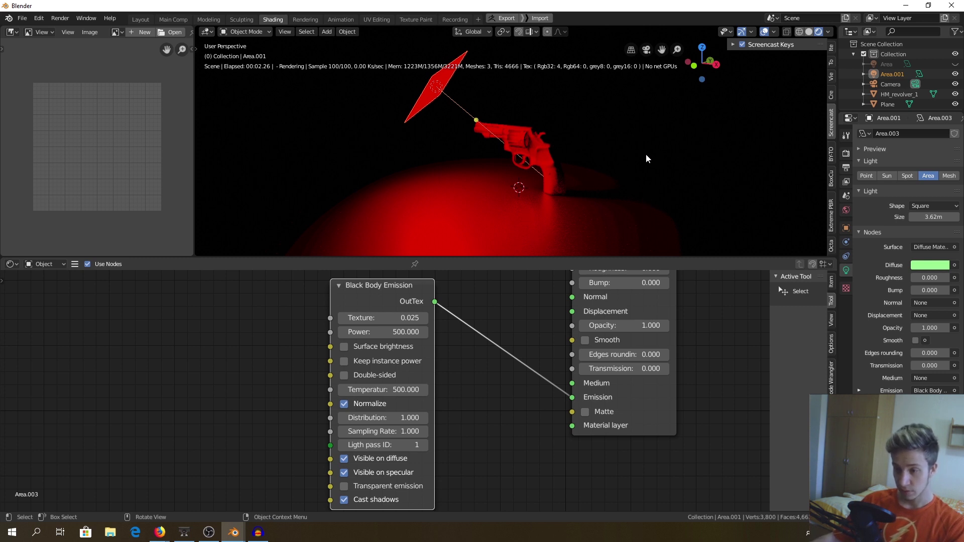
Switch the viewport to solid shading and delete the area light
{"action": "scroll", "coordinate": [534, 141], "scroll_direction": "down", "scroll_amount": 2}
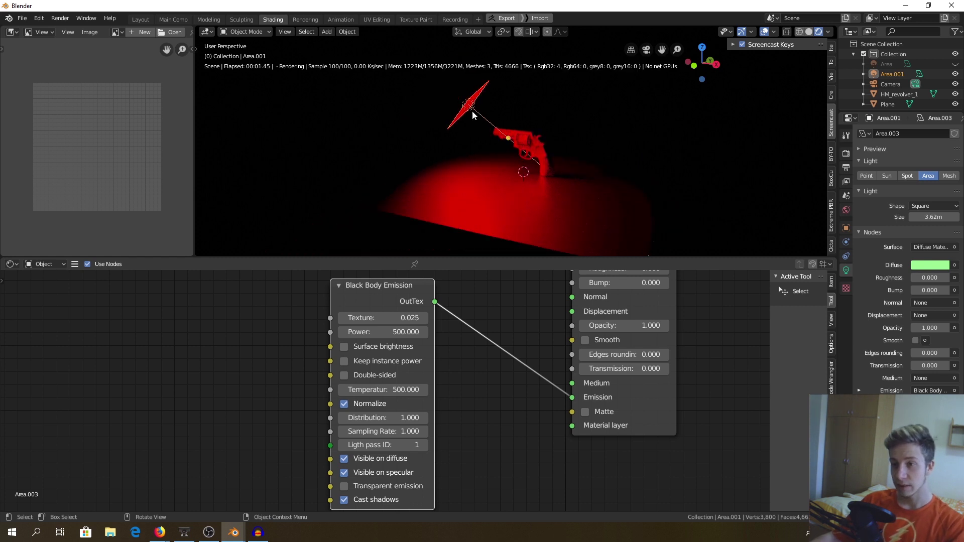
{"action": "left_click", "coordinate": [809, 31]}
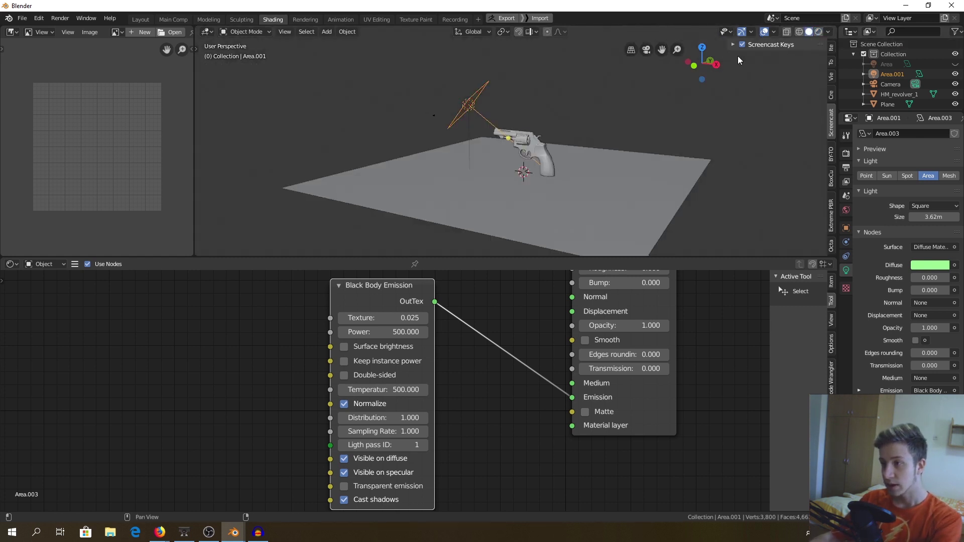
{"action": "key", "text": "Delete"}
Add a mesh plane to the scene as the base for a new light
{"action": "middle_click_drag", "start_coordinate": [475, 107], "coordinate": [519, 113]}
{"action": "key", "text": "shift+a"}
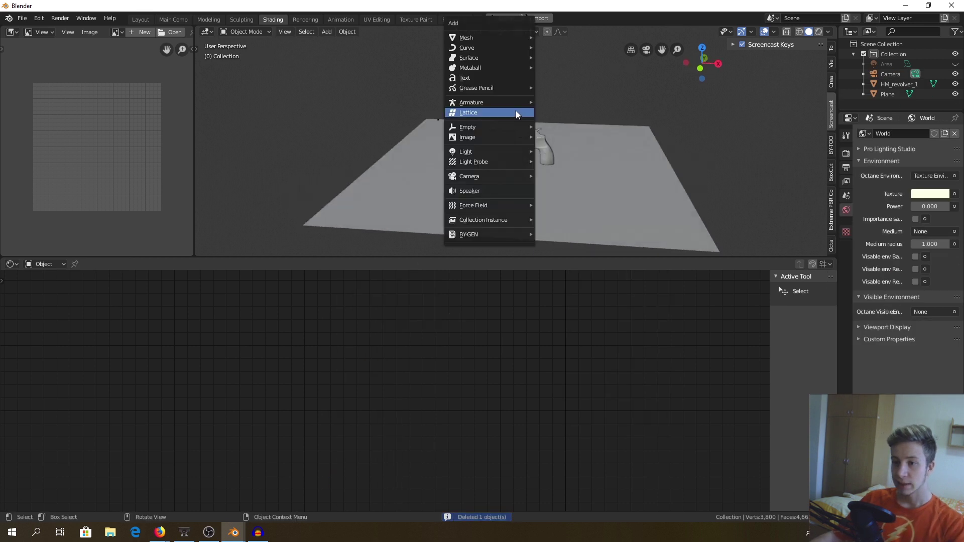
{"action": "mouse_move", "coordinate": [517, 37]}
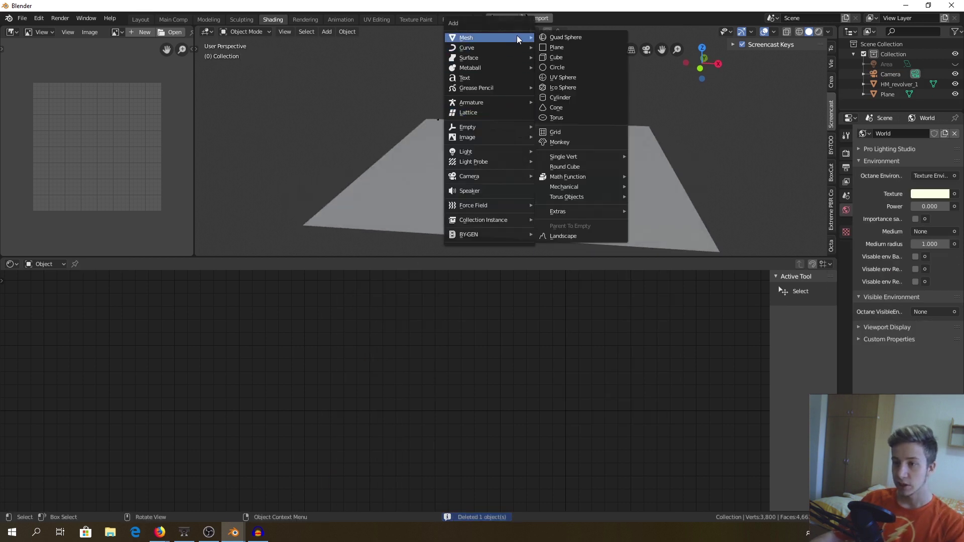
{"action": "left_click", "coordinate": [588, 48]}
{"action": "scroll", "coordinate": [538, 148], "scroll_direction": "up", "scroll_amount": 1}
{"action": "middle_click_drag", "start_coordinate": [538, 149], "coordinate": [548, 136]}
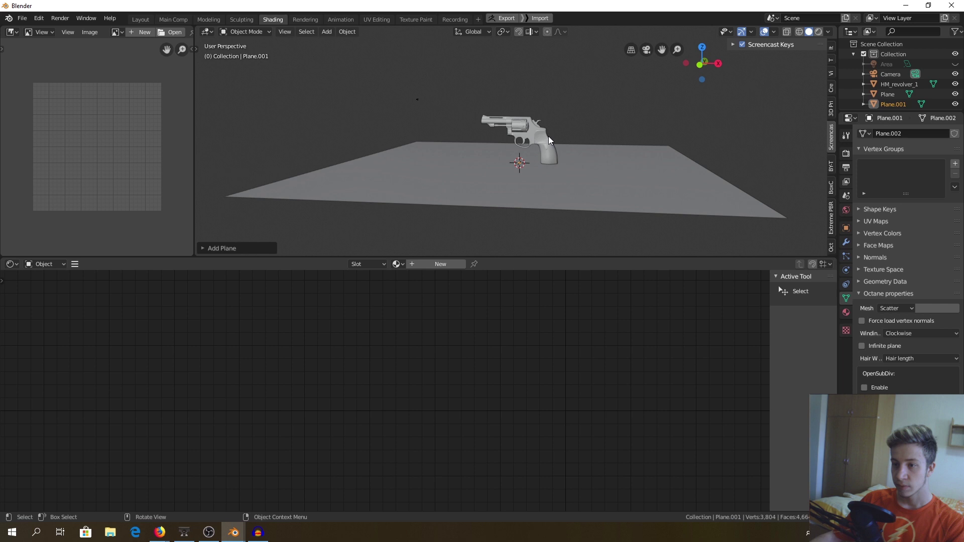
Move the new plane above and in front of the revolver's barrel, resize it and tilt it towards the gun
{"action": "key", "text": "g"}
{"action": "left_click", "coordinate": [472, 50]}
{"action": "key", "text": "s"}
{"action": "left_click", "coordinate": [497, 69]}
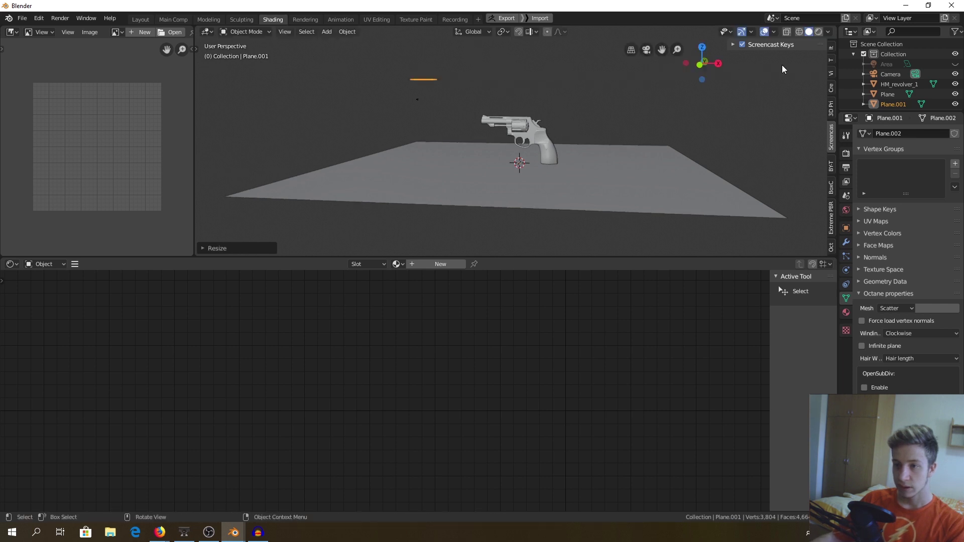
{"action": "key", "text": "r"}
{"action": "left_click", "coordinate": [480, 61]}
{"action": "middle_click_drag", "start_coordinate": [480, 62], "coordinate": [470, 174]}
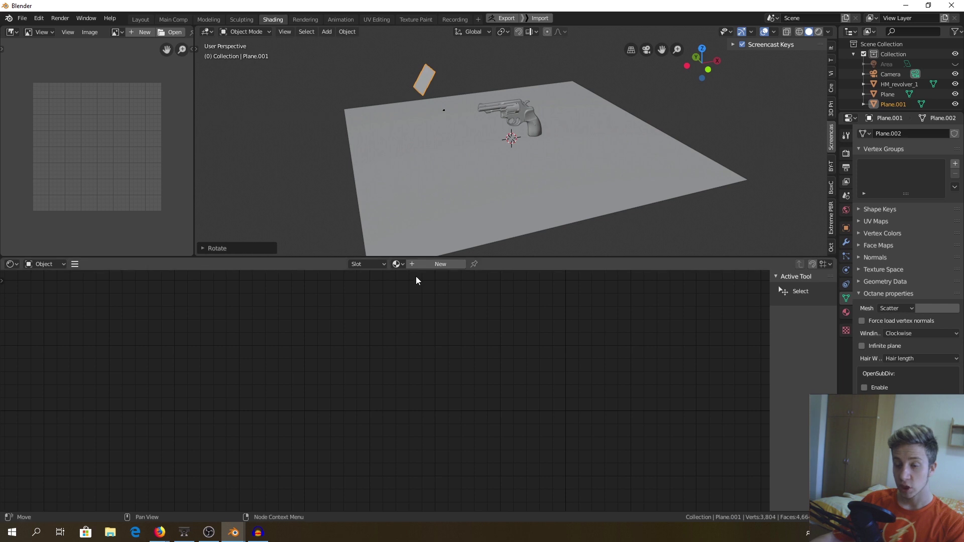
Create a new material for the raised plane and delete its default Universal Material node
{"action": "left_click", "coordinate": [437, 266]}
{"action": "scroll", "coordinate": [493, 189], "scroll_direction": "up", "scroll_amount": 5}
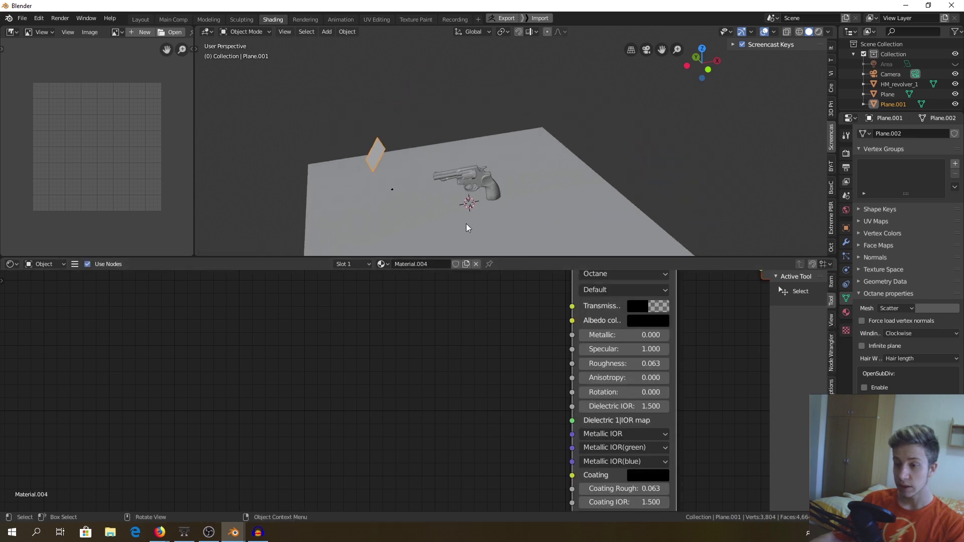
{"action": "middle_click_drag", "start_coordinate": [380, 76], "coordinate": [372, 128]}
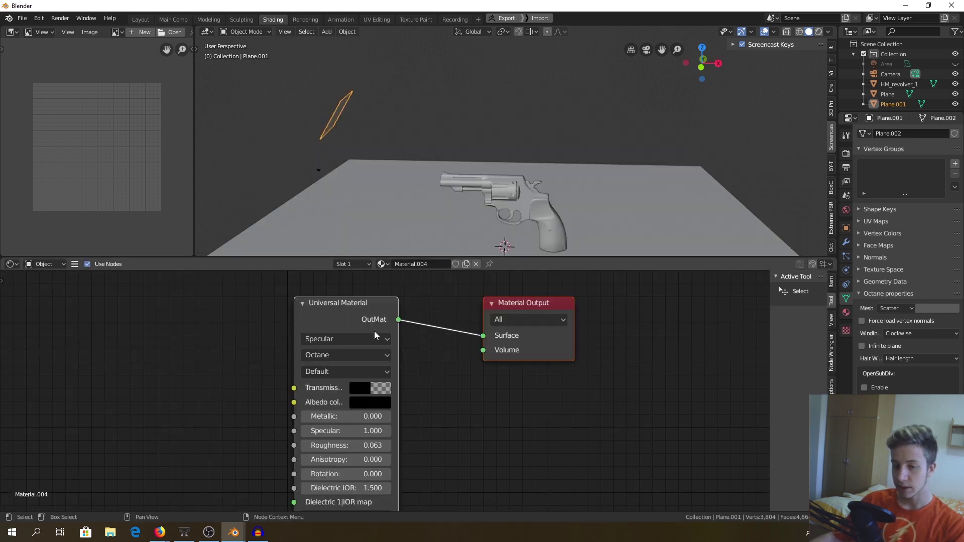
{"action": "key", "text": "a"}
{"action": "key", "text": "x"}
{"action": "key", "text": "ctrl+z"}
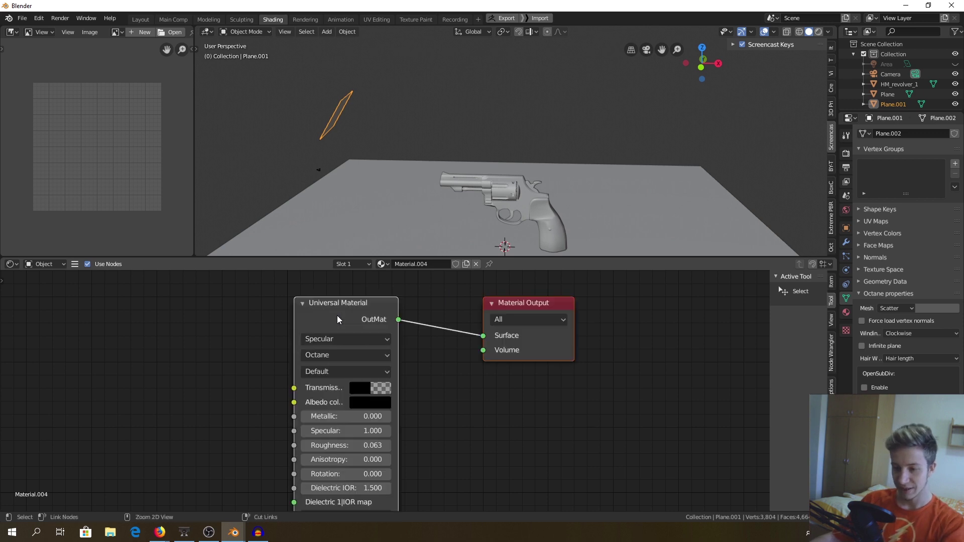
{"action": "key", "text": "x"}
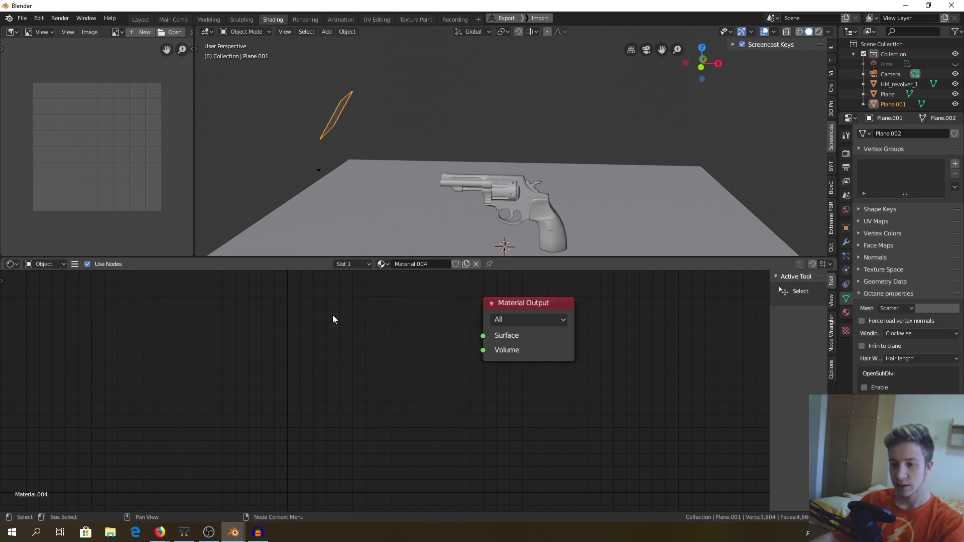
Add a Diffuse Material node and connect its OutMat to the Surface input of the Material Output
{"action": "key", "text": "shift+a"}
{"action": "left_click", "coordinate": [333, 309]}
{"action": "type", "text": "diffuse"}
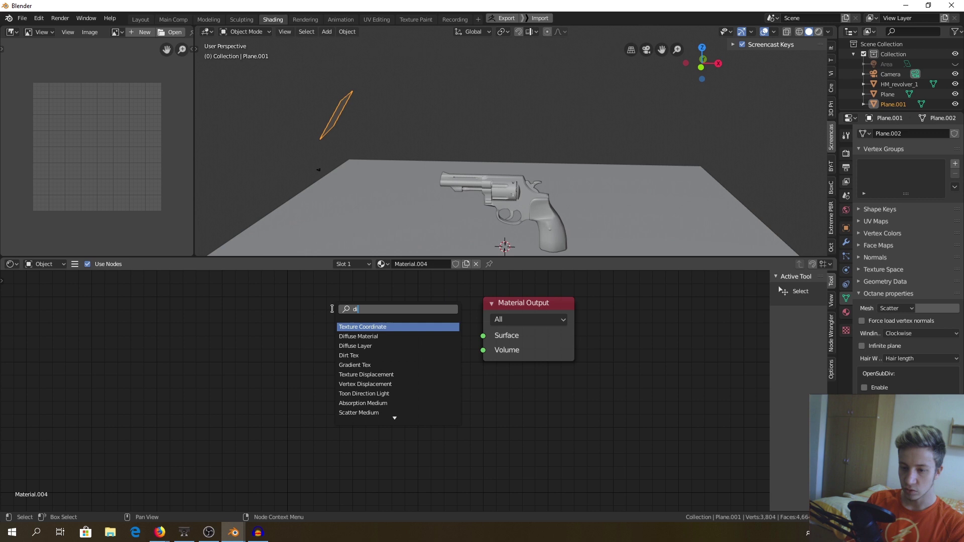
{"action": "key", "text": "Return"}
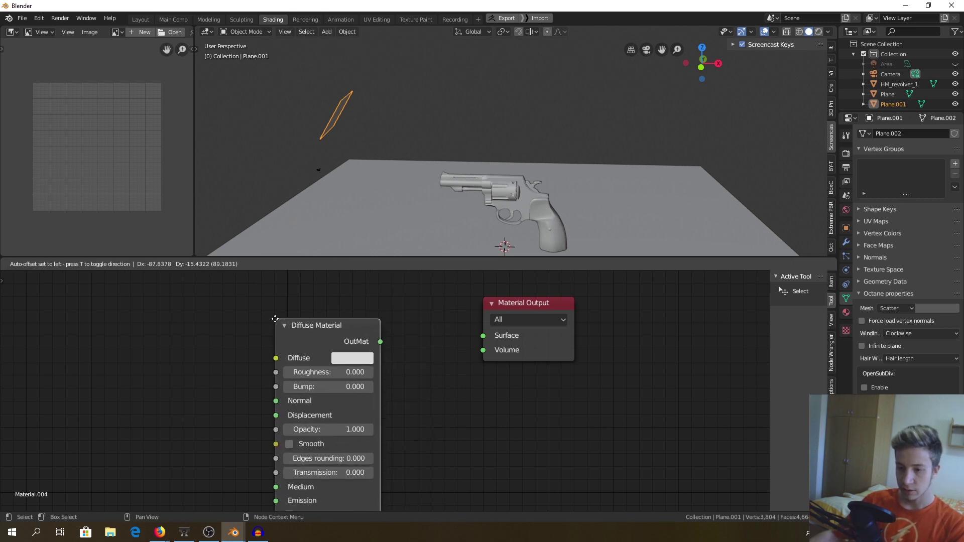
{"action": "left_click", "coordinate": [275, 320]}
{"action": "left_click_drag", "start_coordinate": [380, 341], "coordinate": [487, 337]}
Add a Texture Emission node and connect it to the Emission input of the Diffuse Material
{"action": "middle_click_drag", "start_coordinate": [407, 419], "coordinate": [652, 316]}
{"action": "scroll", "coordinate": [493, 377], "scroll_direction": "down", "scroll_amount": 1}
{"action": "middle_click_drag", "start_coordinate": [492, 377], "coordinate": [458, 392]}
{"action": "key", "text": "shift+a"}
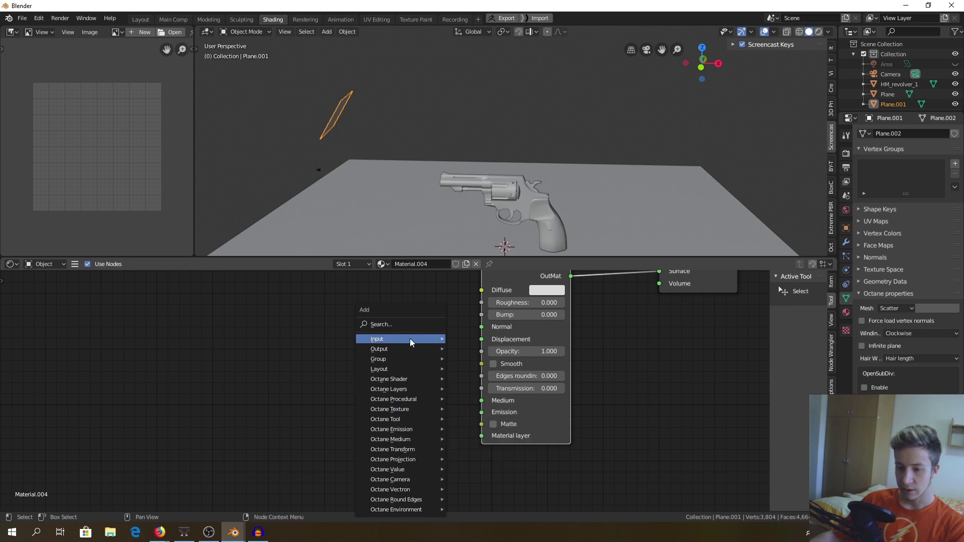
{"action": "mouse_move", "coordinate": [420, 508]}
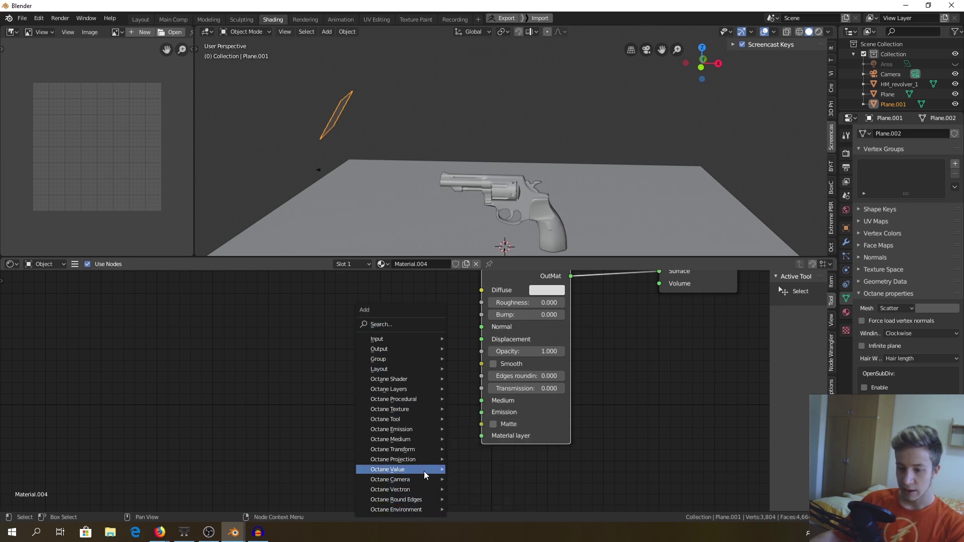
{"action": "mouse_move", "coordinate": [420, 430]}
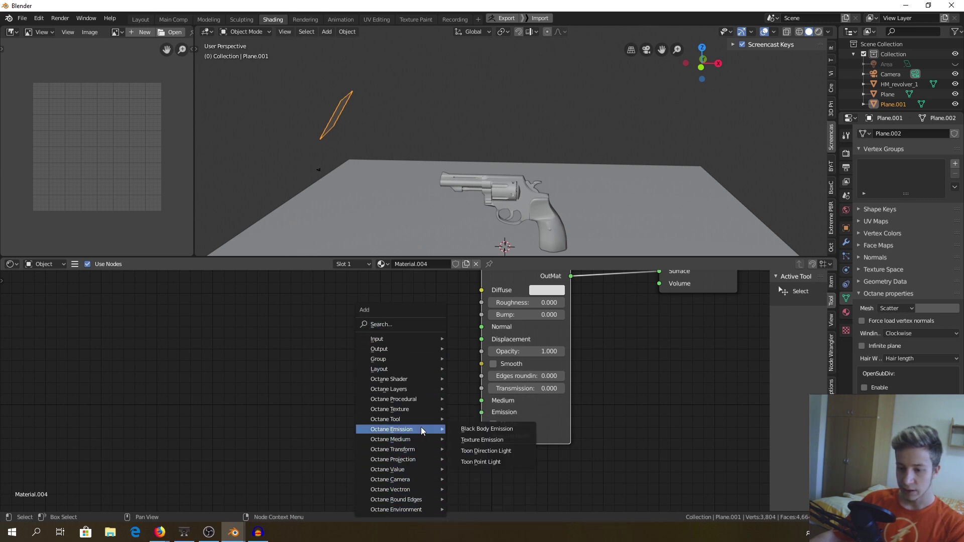
{"action": "left_click", "coordinate": [504, 440]}
{"action": "left_click_drag", "start_coordinate": [352, 372], "coordinate": [481, 412]}
{"action": "middle_click_drag", "start_coordinate": [384, 431], "coordinate": [396, 394]}
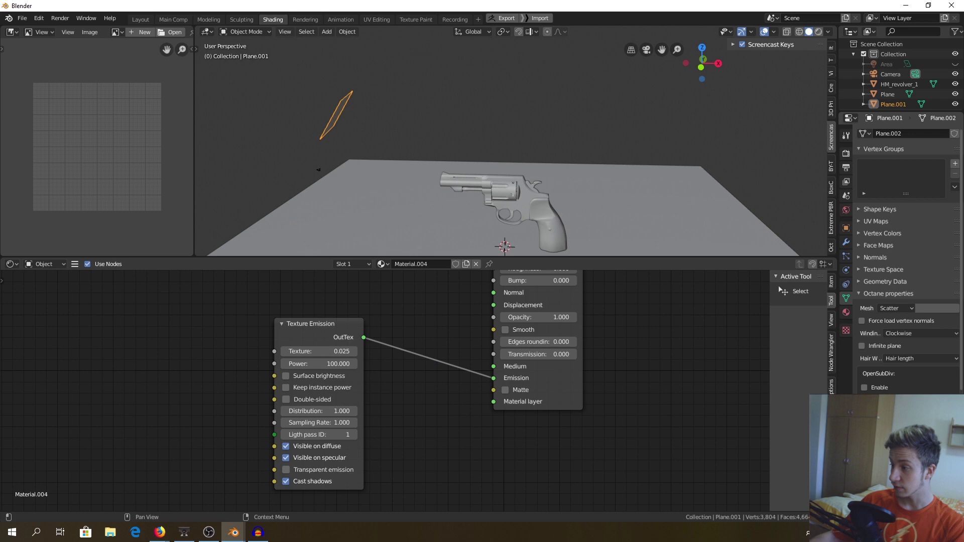
Switch to Firefox to view the colour gradient, yin-yang and Mickey Mouse images, and return to Blender
{"action": "key", "text": "alt+Tab"}
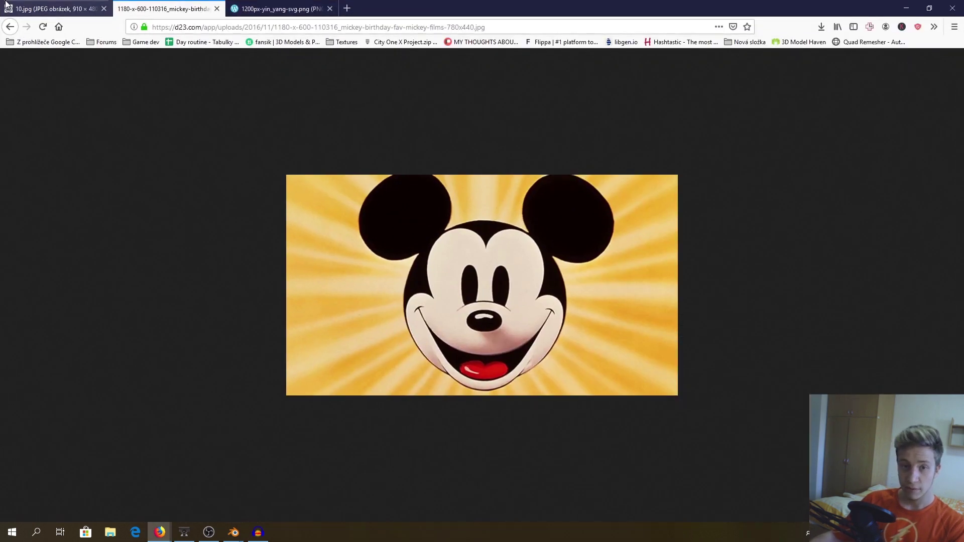
{"action": "left_click", "coordinate": [6, 4]}
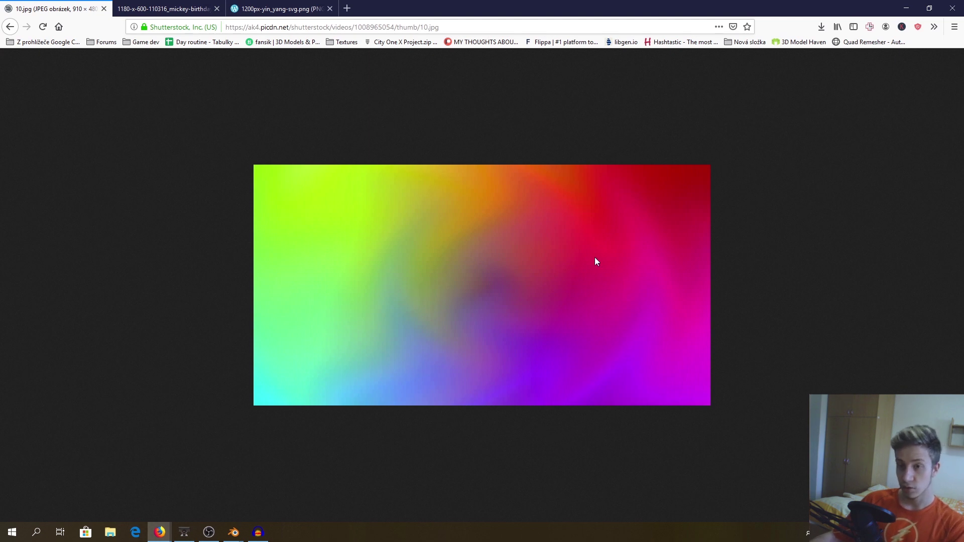
{"action": "left_click", "coordinate": [178, 5]}
{"action": "left_click", "coordinate": [277, 6]}
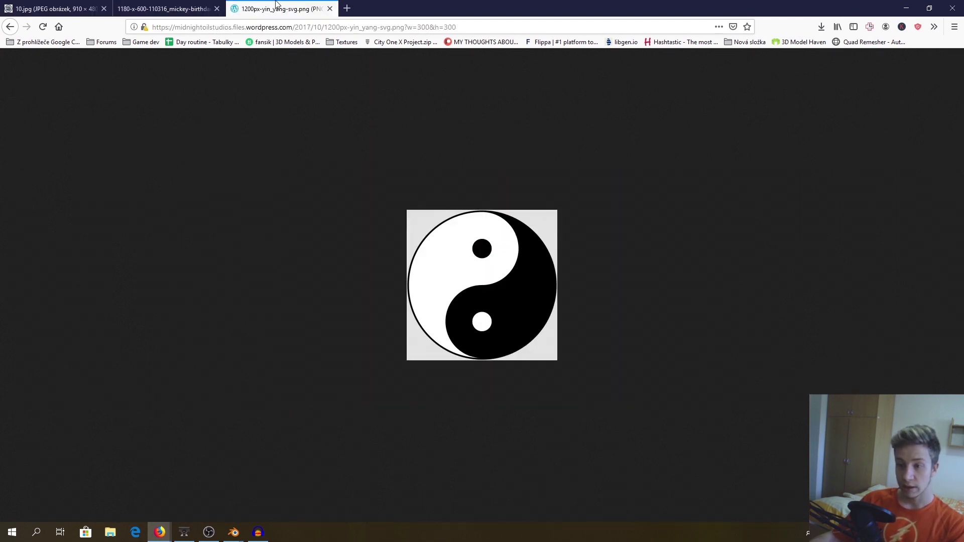
{"action": "left_click", "coordinate": [181, 6]}
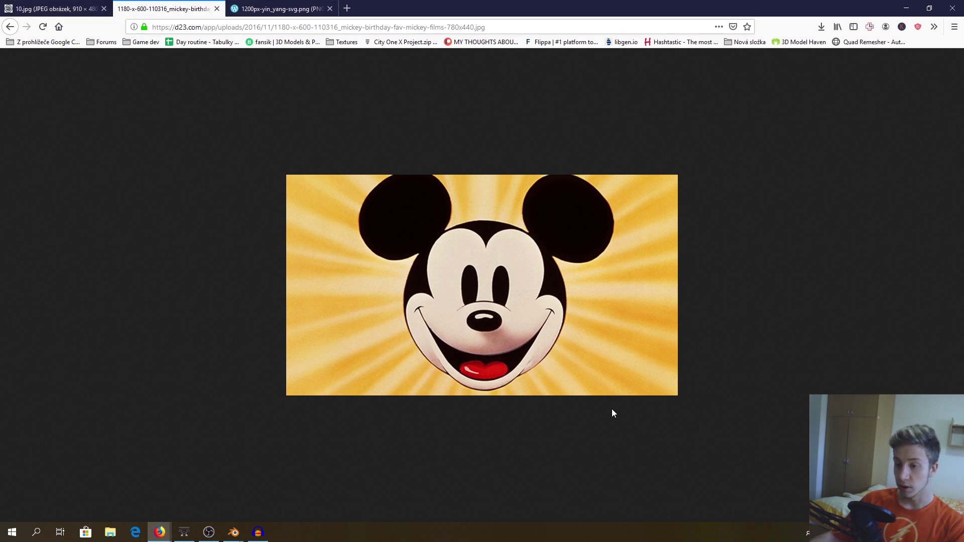
{"action": "double_click", "coordinate": [597, 4]}
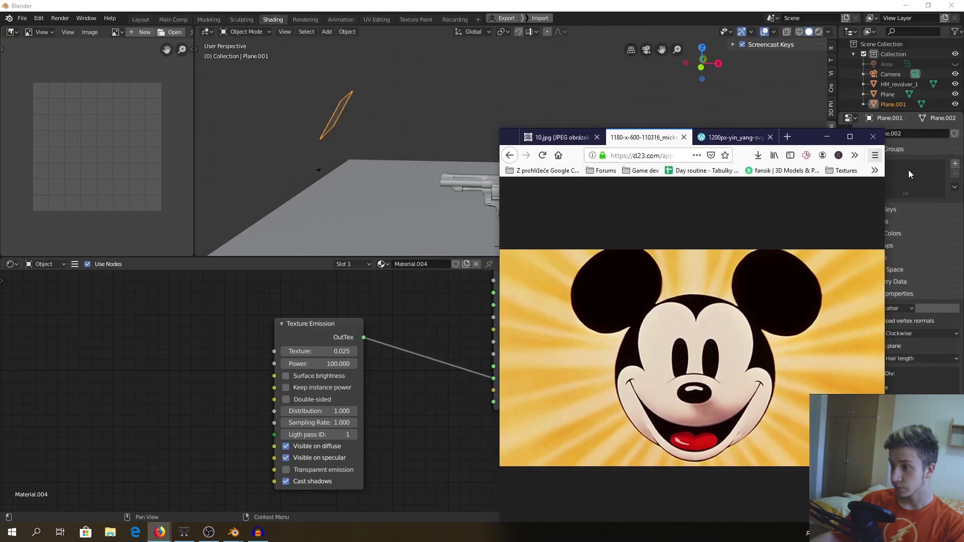
{"action": "left_click", "coordinate": [835, 140]}
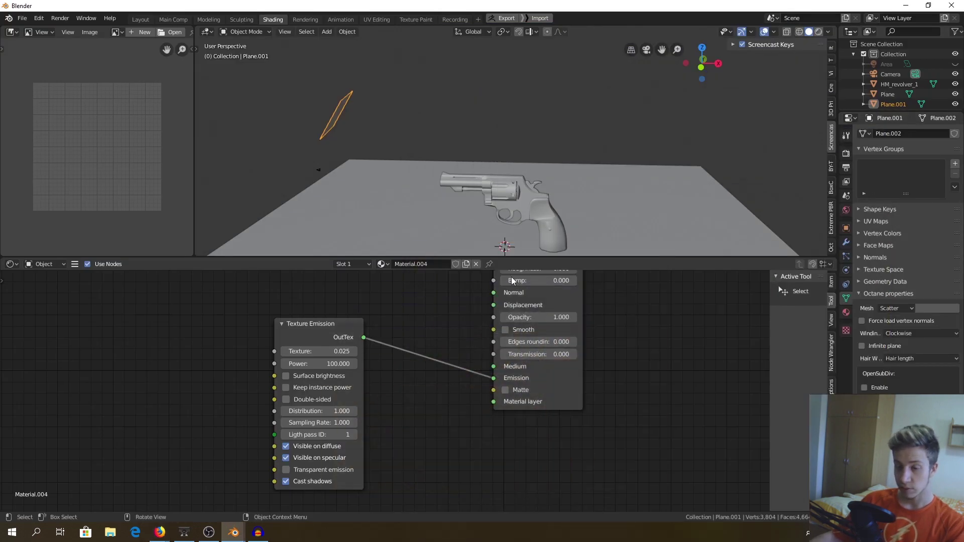
Switch the 3D viewport to rendered shading
{"action": "scroll", "coordinate": [446, 376], "scroll_direction": "down", "scroll_amount": 1}
{"action": "middle_click_drag", "start_coordinate": [453, 380], "coordinate": [466, 347]}
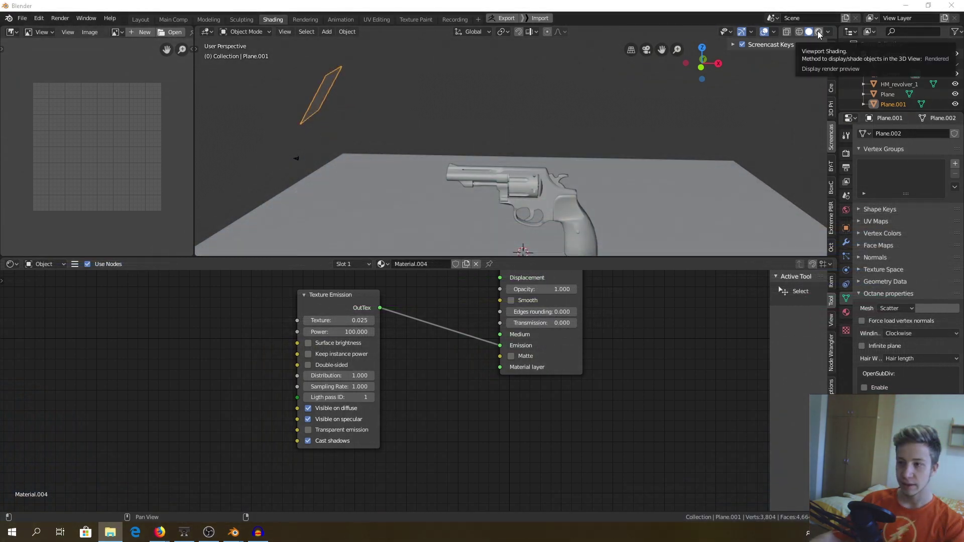
{"action": "left_click", "coordinate": [818, 32]}
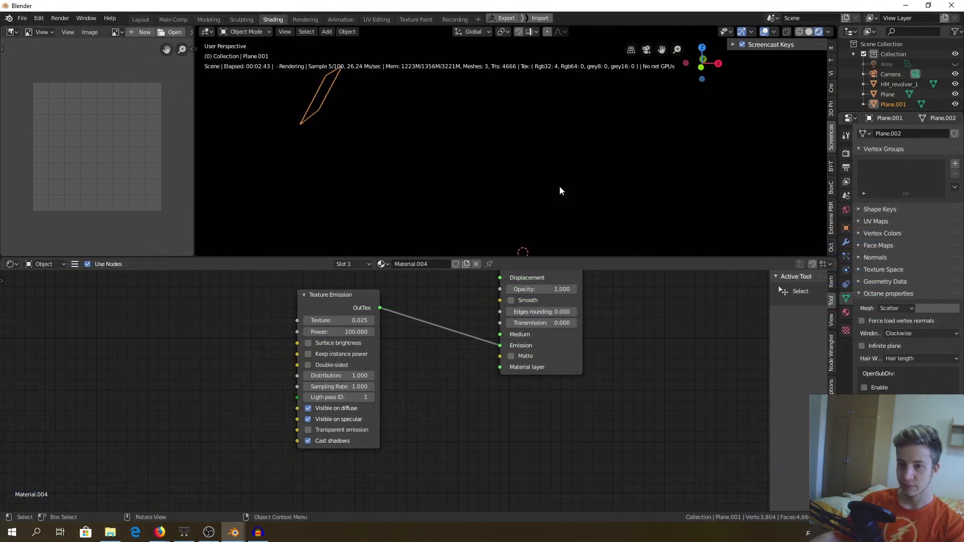
{"action": "middle_click_drag", "start_coordinate": [558, 186], "coordinate": [548, 179], "text": "shift"}
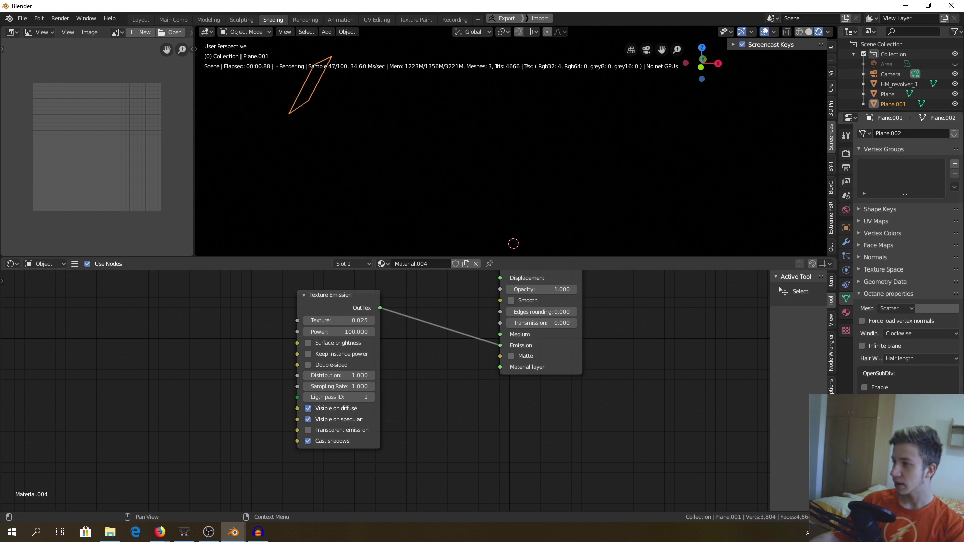
Bring in the gradient image 10.jpg as a texture node and connect it to the Texture input of Texture Emission
{"action": "left_click_drag", "start_coordinate": [161, 325], "coordinate": [191, 330]}
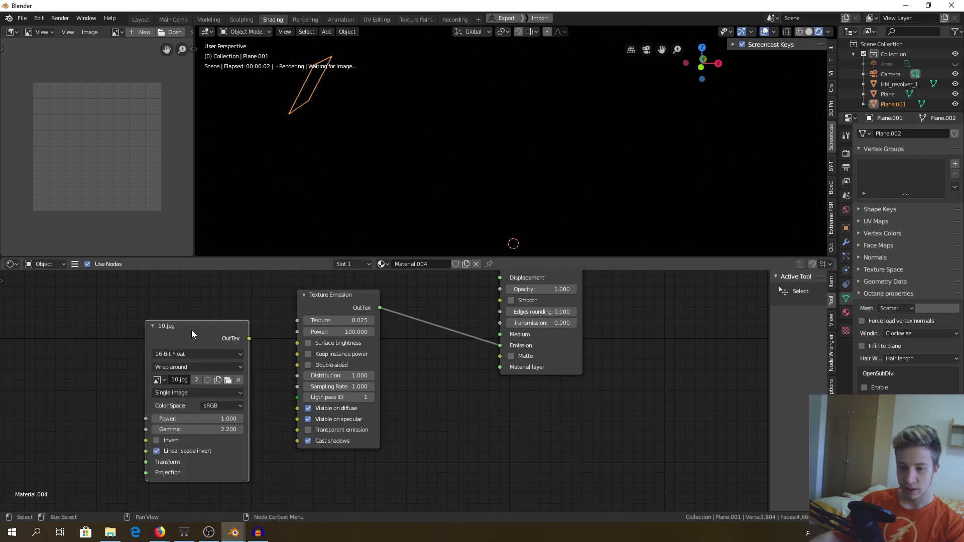
{"action": "left_click", "coordinate": [126, 304]}
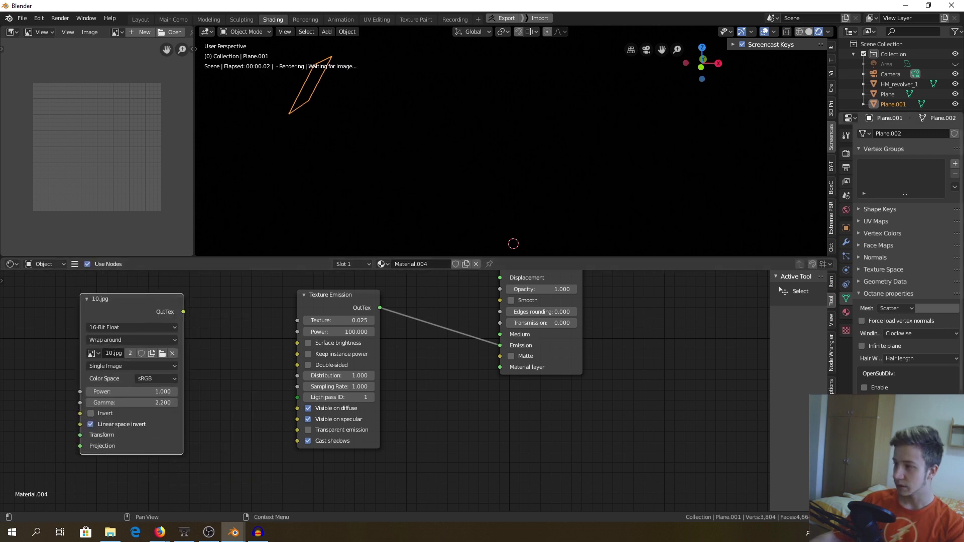
{"action": "left_click_drag", "start_coordinate": [950, 163], "coordinate": [575, 143]}
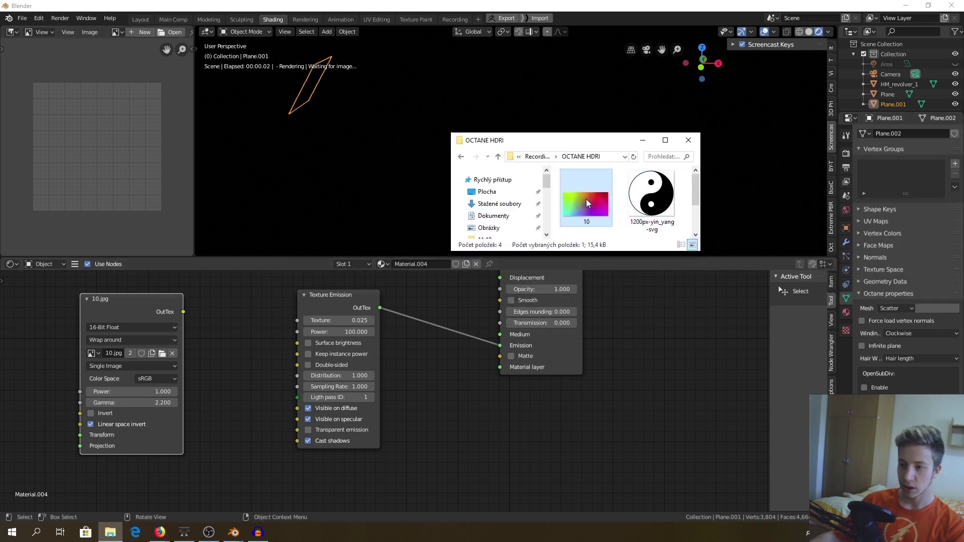
{"action": "left_click_drag", "start_coordinate": [245, 330], "coordinate": [300, 319]}
{"action": "left_click", "coordinate": [131, 317]}
{"action": "key", "text": "x"}
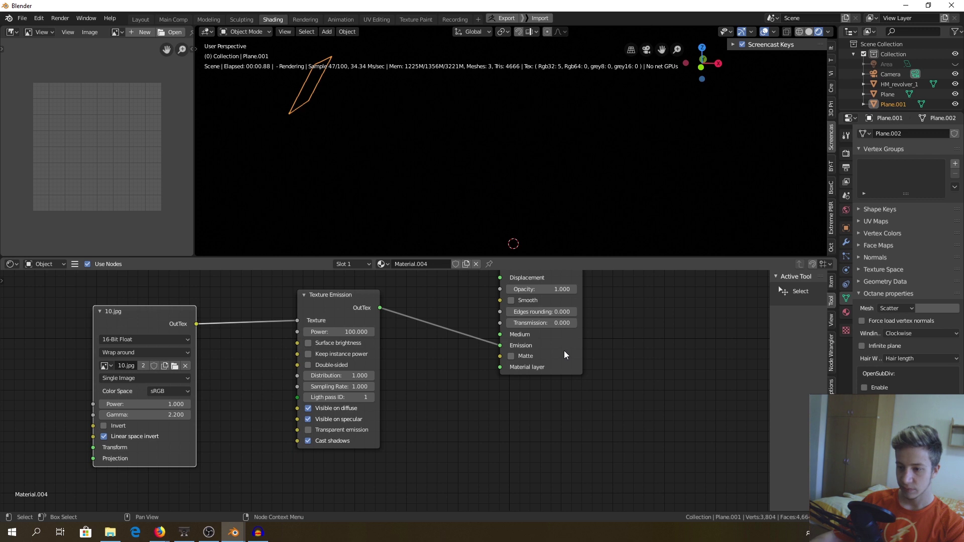
Set the Power of the Texture Emission node to 10000
{"action": "middle_click_drag", "start_coordinate": [587, 338], "coordinate": [595, 367]}
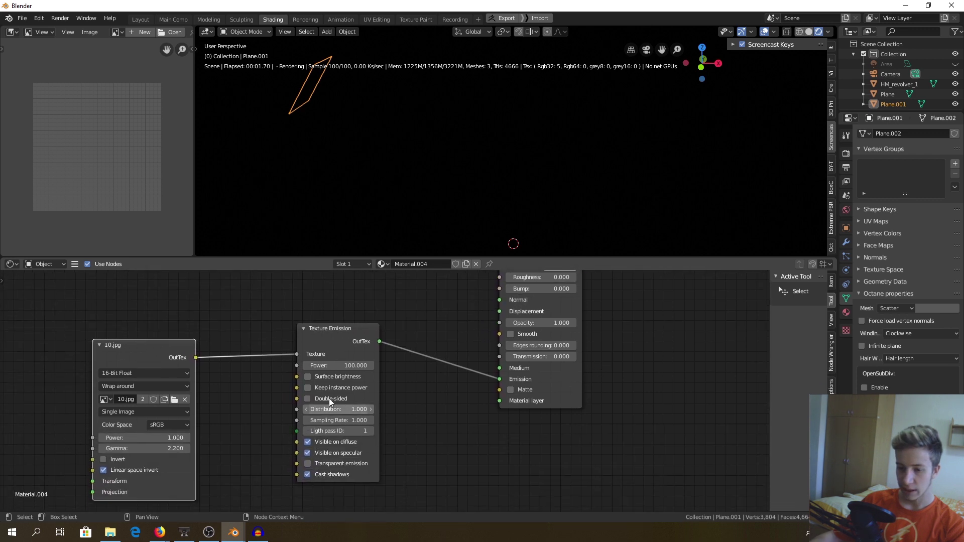
{"action": "left_click", "coordinate": [327, 365]}
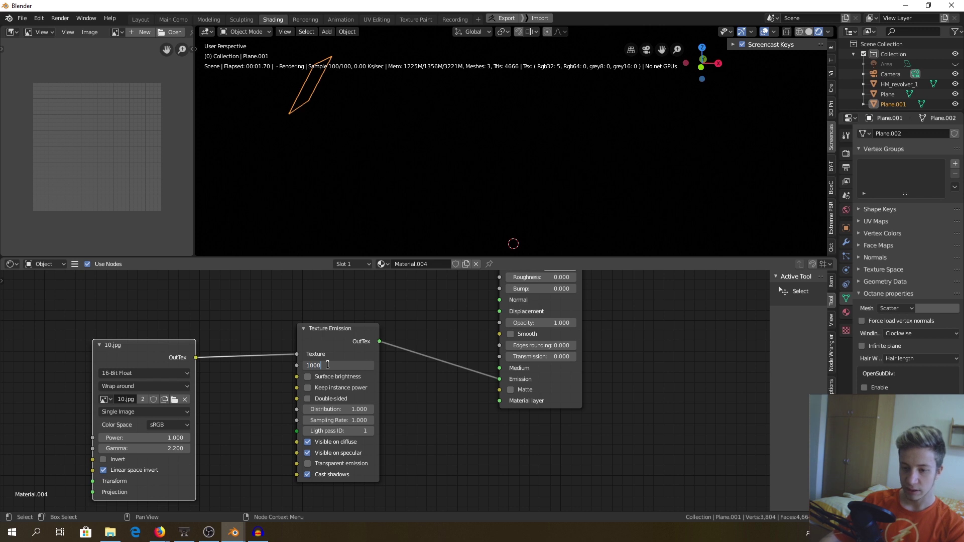
{"action": "type", "text": "10000"}
{"action": "key", "text": "Return"}
{"action": "middle_click_drag", "start_coordinate": [320, 113], "coordinate": [769, 178]}
{"action": "key", "text": "ctrl+Tab"}
{"action": "left_click", "coordinate": [487, 136]}
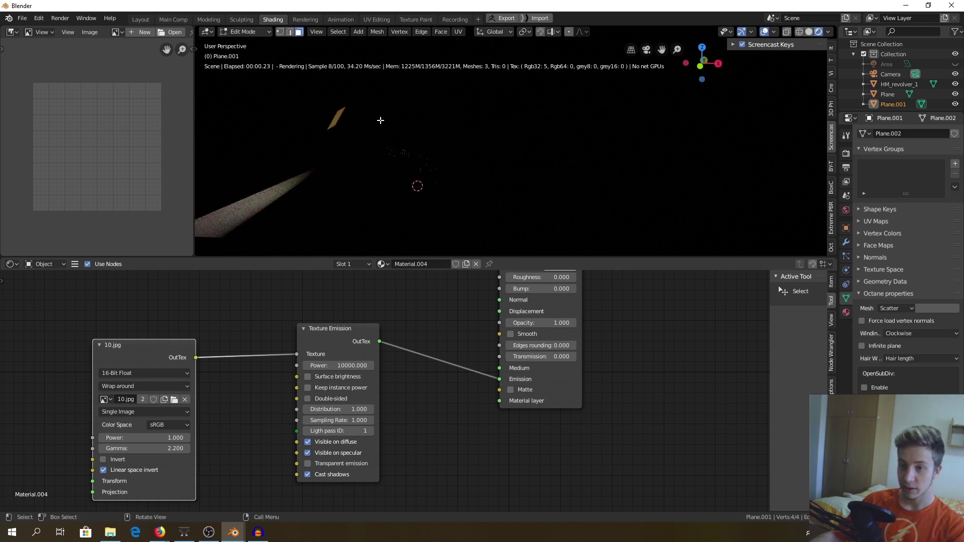
{"action": "middle_click_drag", "start_coordinate": [405, 123], "coordinate": [413, 122]}
{"action": "scroll", "coordinate": [330, 121], "scroll_direction": "up", "scroll_amount": 4}
{"action": "key", "text": "Tab"}
{"action": "left_click", "coordinate": [363, 59]}
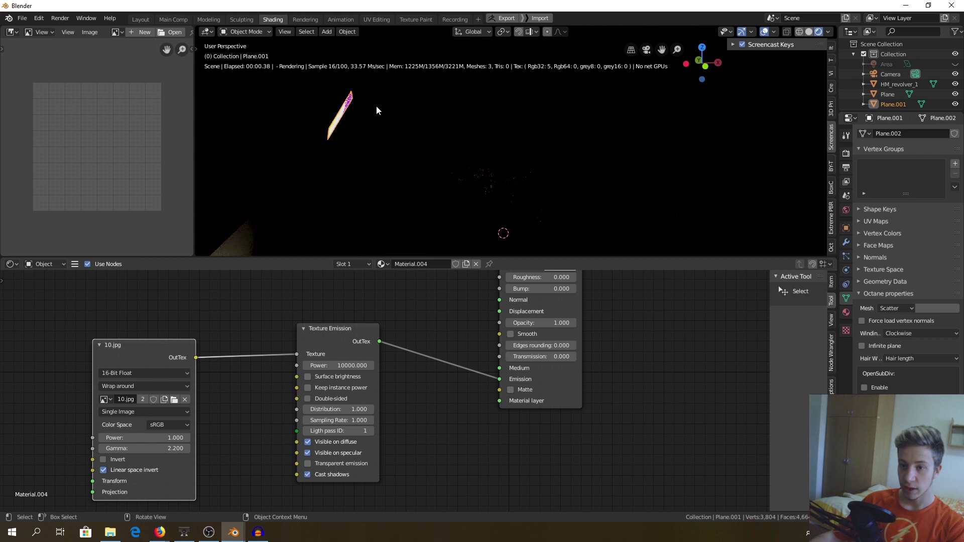
Flip the normals of the emissive plane in Edit Mode and return to Object Mode
{"action": "key", "text": "Tab"}
{"action": "left_click", "coordinate": [433, 108]}
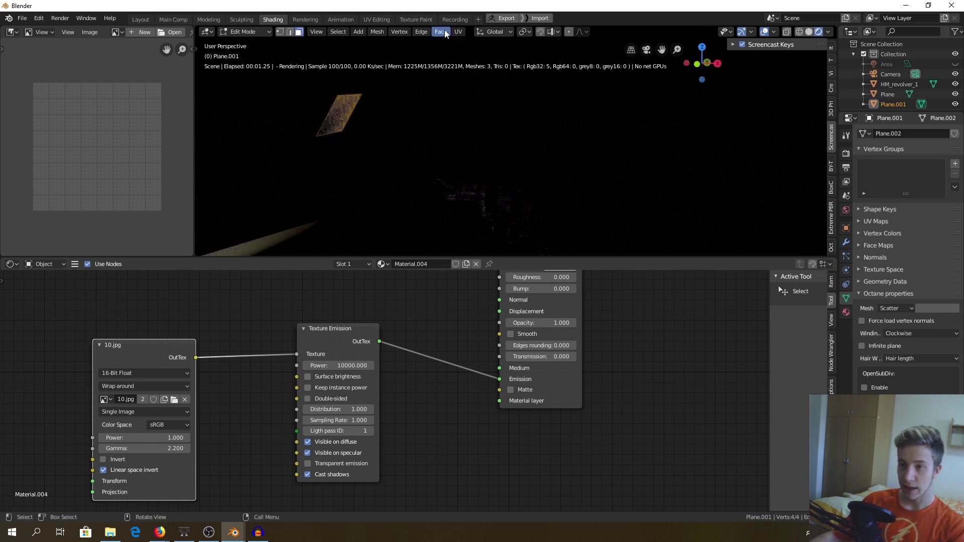
{"action": "left_click", "coordinate": [458, 30]}
{"action": "mouse_move", "coordinate": [376, 33]}
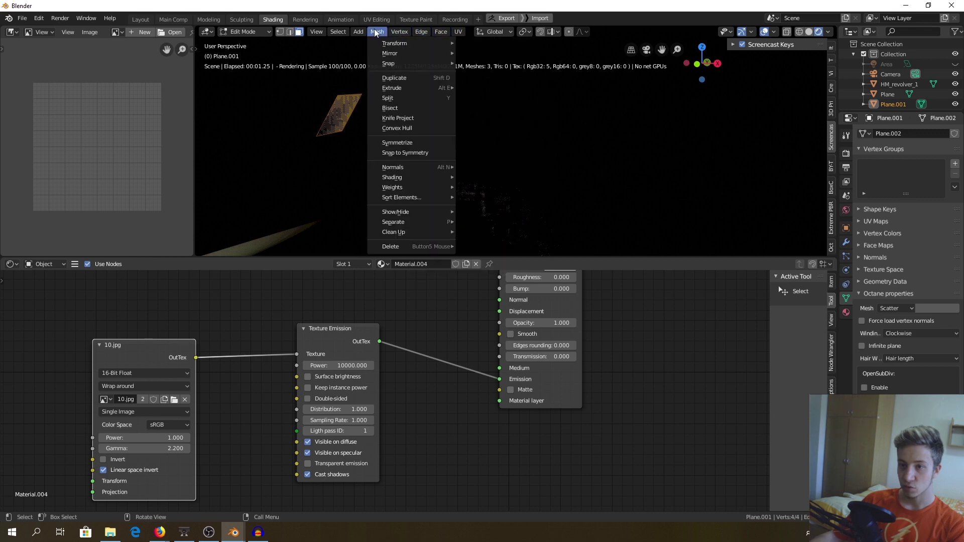
{"action": "mouse_move", "coordinate": [425, 166]}
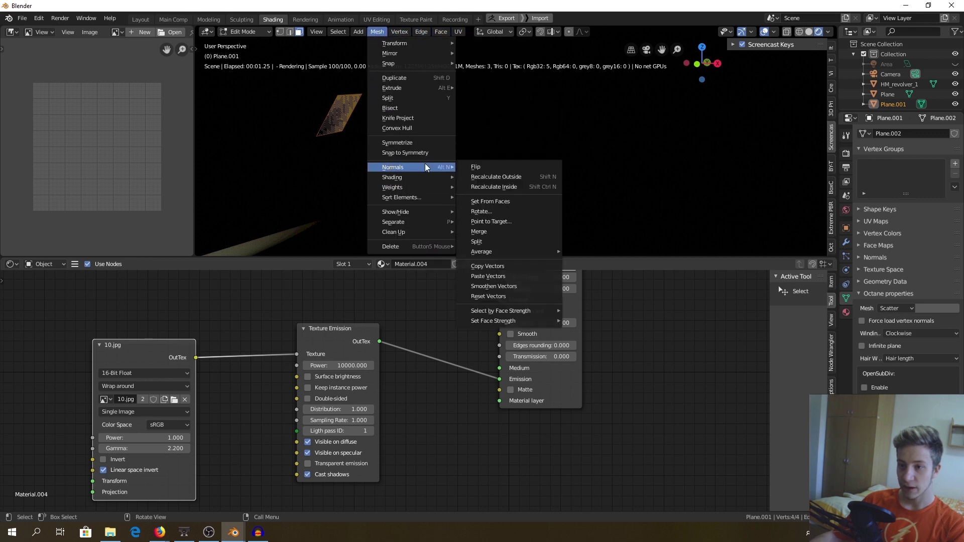
{"action": "left_click", "coordinate": [484, 167]}
{"action": "key", "text": "Tab"}
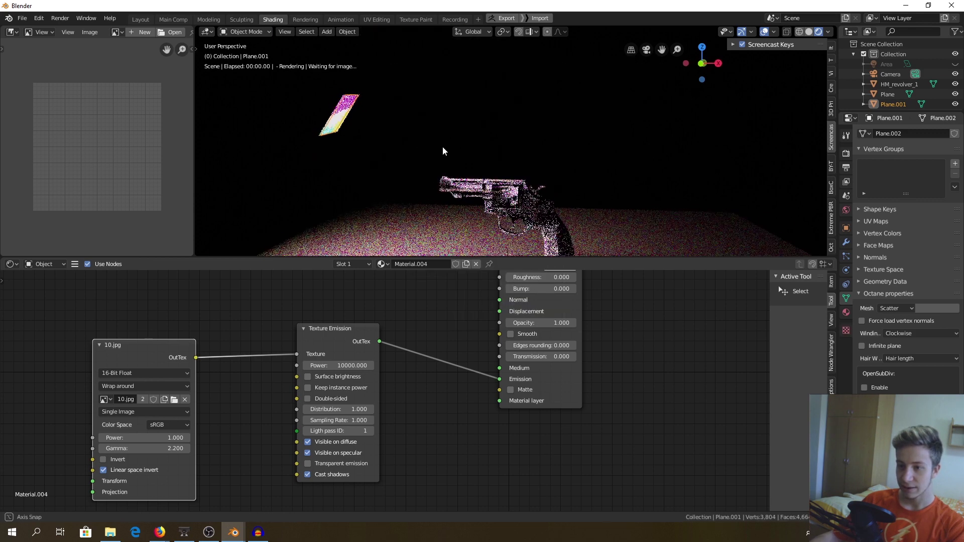
Set the Power of the Texture Emission node to 500
{"action": "scroll", "coordinate": [474, 174], "scroll_direction": "up", "scroll_amount": 2}
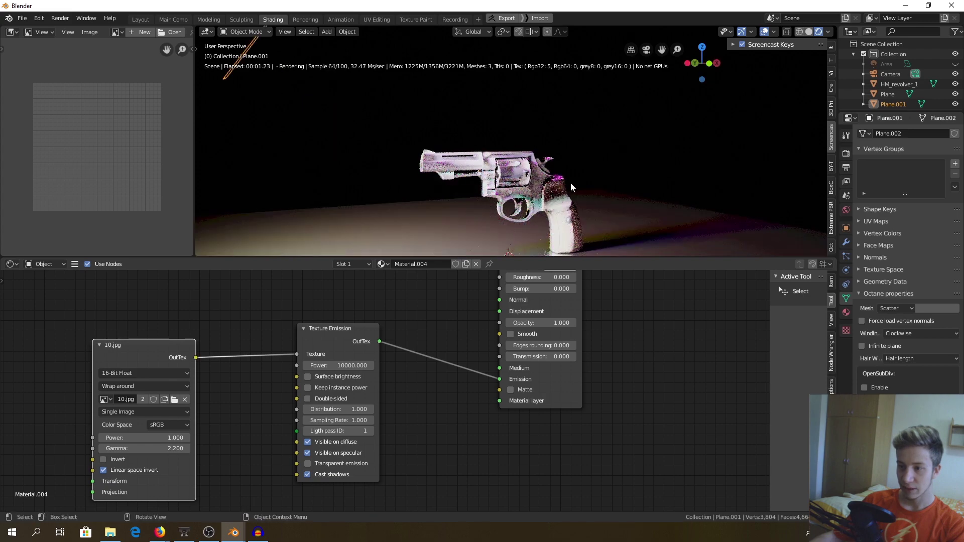
{"action": "middle_click_drag", "start_coordinate": [462, 150], "coordinate": [377, 137]}
{"action": "scroll", "coordinate": [497, 155], "scroll_direction": "up", "scroll_amount": 2}
{"action": "scroll", "coordinate": [497, 156], "scroll_direction": "down", "scroll_amount": 3}
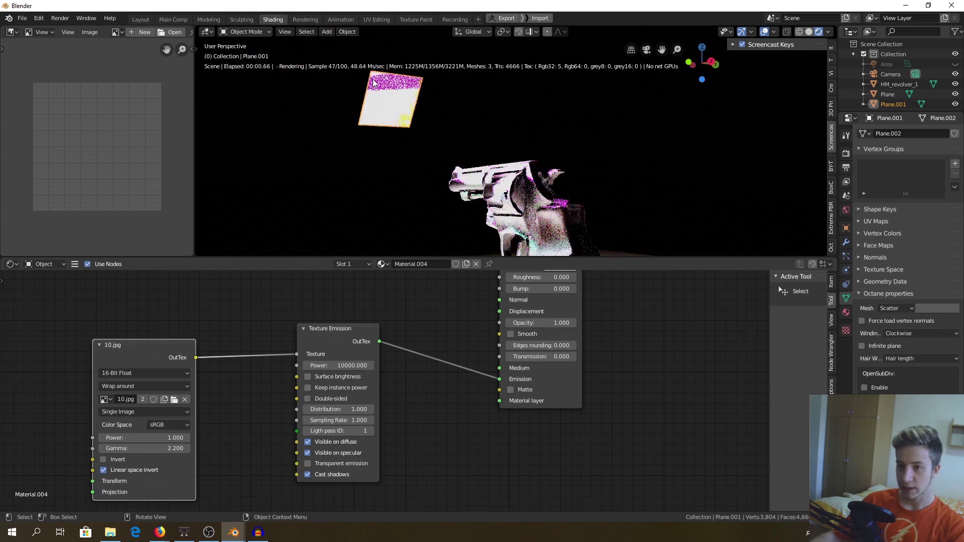
{"action": "middle_click_drag", "start_coordinate": [435, 109], "coordinate": [437, 115]}
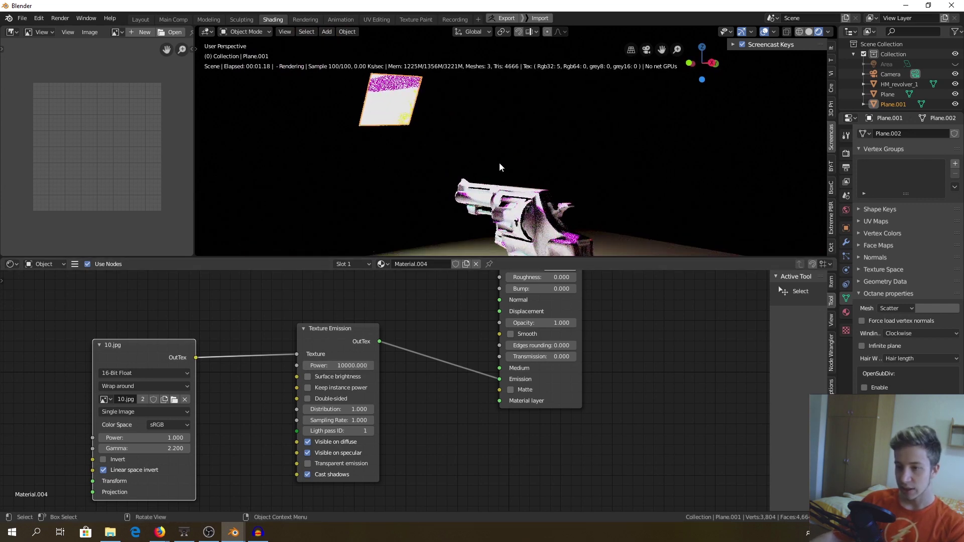
{"action": "middle_click_drag", "start_coordinate": [498, 162], "coordinate": [577, 193]}
{"action": "double_click", "coordinate": [348, 365]}
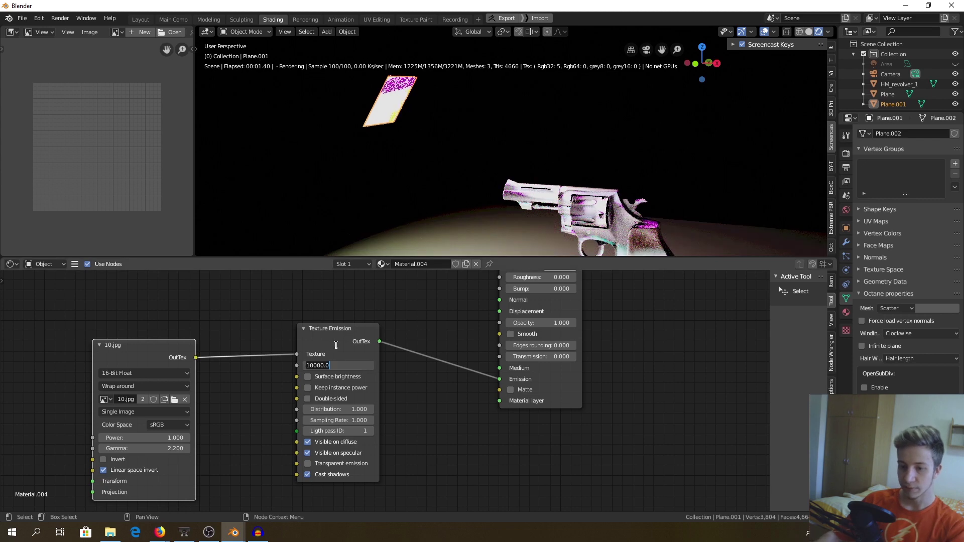
{"action": "type", "text": "500"}
{"action": "key", "text": "Return"}
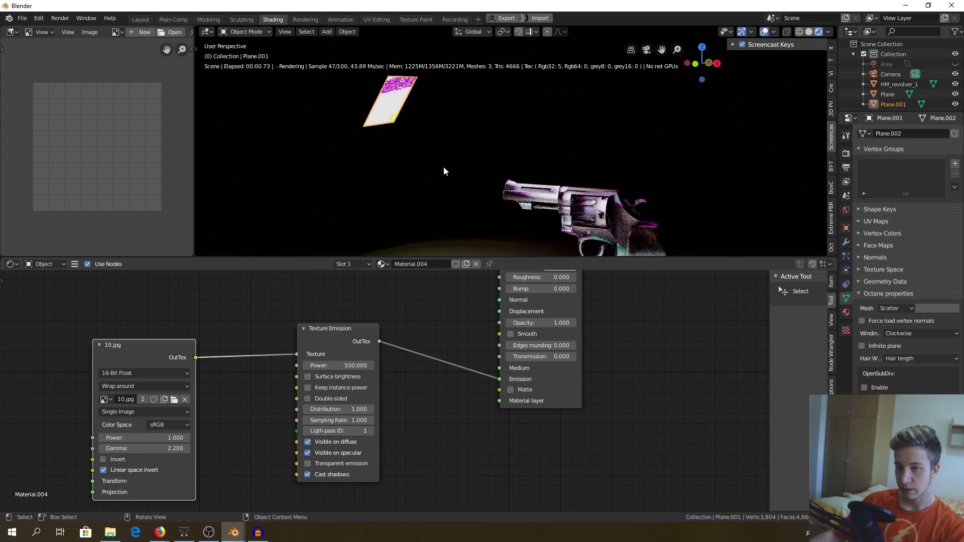
Switch to the UV Editing workspace and select all of the emissive plane's UVs
{"action": "middle_click_drag", "start_coordinate": [444, 167], "coordinate": [442, 60]}
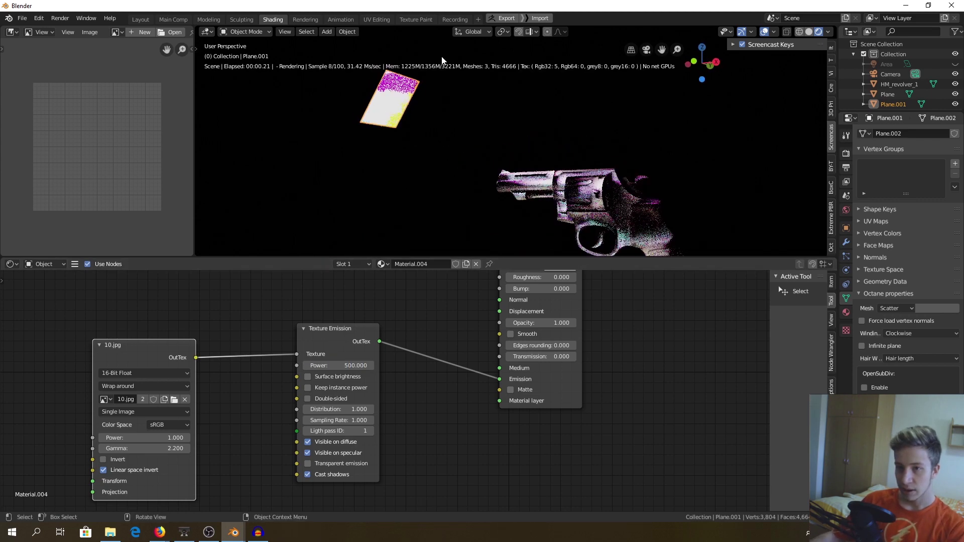
{"action": "left_click", "coordinate": [378, 18]}
{"action": "scroll", "coordinate": [577, 214], "scroll_direction": "down", "scroll_amount": 2}
{"action": "middle_click_drag", "start_coordinate": [530, 183], "coordinate": [482, 168]}
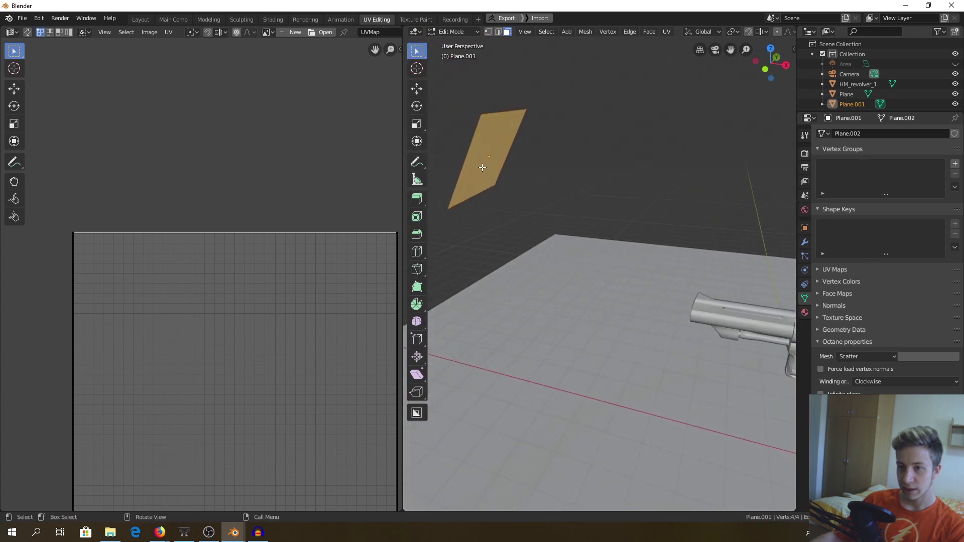
{"action": "scroll", "coordinate": [321, 179], "scroll_direction": "down", "scroll_amount": 4}
{"action": "middle_click_drag", "start_coordinate": [307, 189], "coordinate": [290, 171]}
{"action": "scroll", "coordinate": [286, 193], "scroll_direction": "up", "scroll_amount": 2}
{"action": "scroll", "coordinate": [265, 210], "scroll_direction": "up", "scroll_amount": 1}
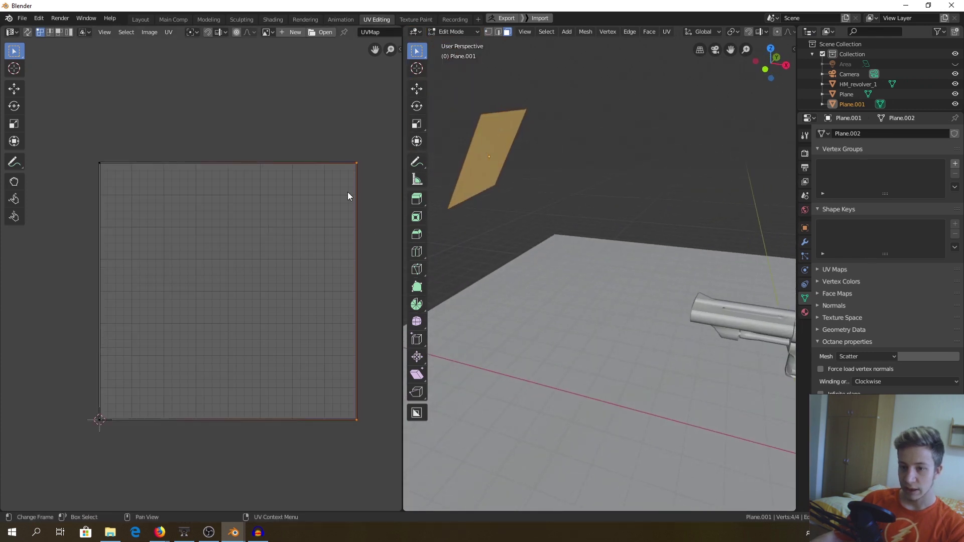
{"action": "key", "text": "a"}
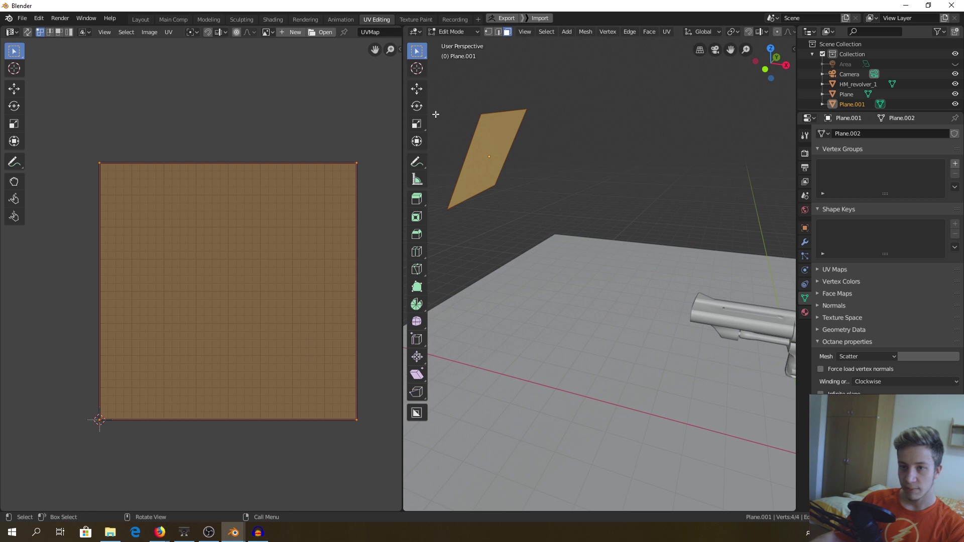
Display the gradient image 10.jpg behind the plane's UVs in the UV editor
{"action": "left_click", "coordinate": [168, 32]}
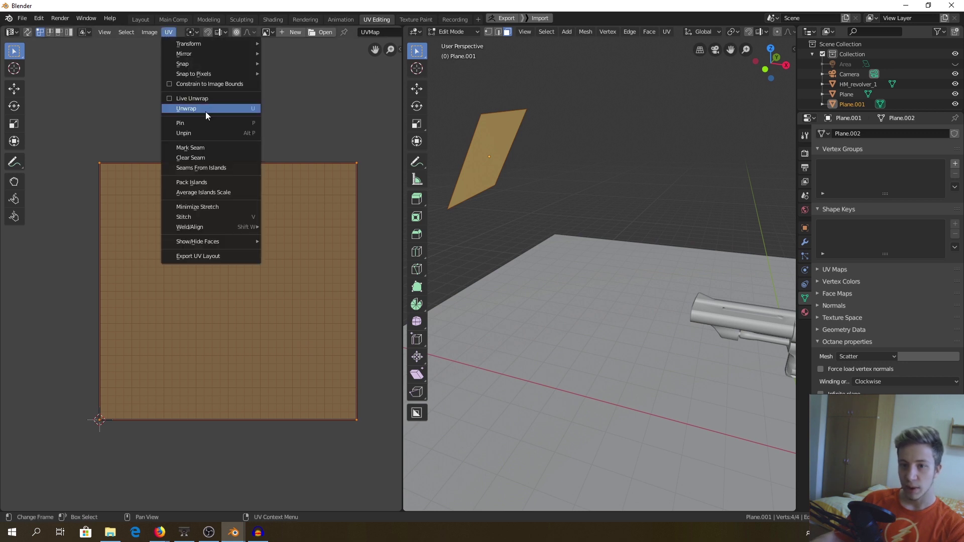
{"action": "mouse_move", "coordinate": [211, 73]}
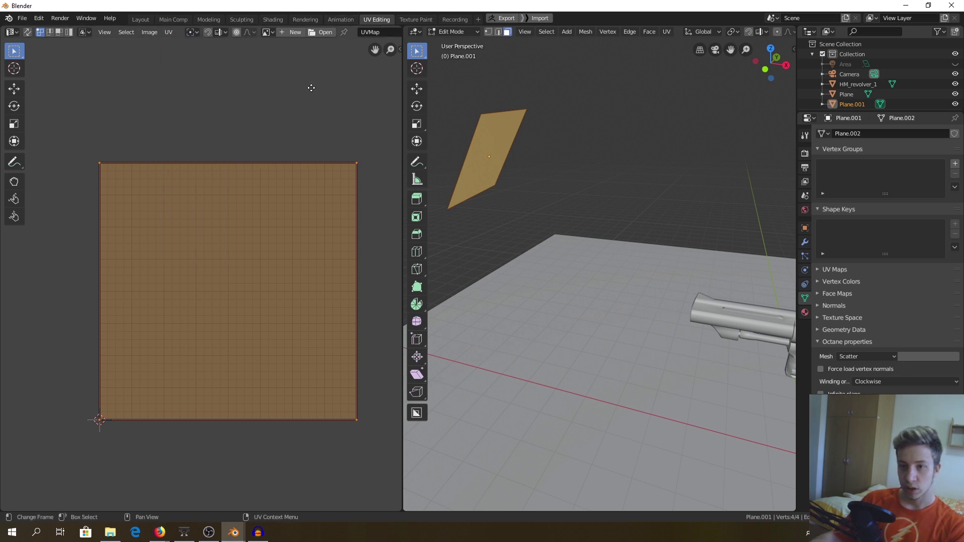
{"action": "middle_click_drag", "start_coordinate": [311, 85], "coordinate": [280, 89]}
{"action": "scroll", "coordinate": [369, 34], "scroll_direction": "down", "scroll_amount": 3}
{"action": "left_click", "coordinate": [363, 32]}
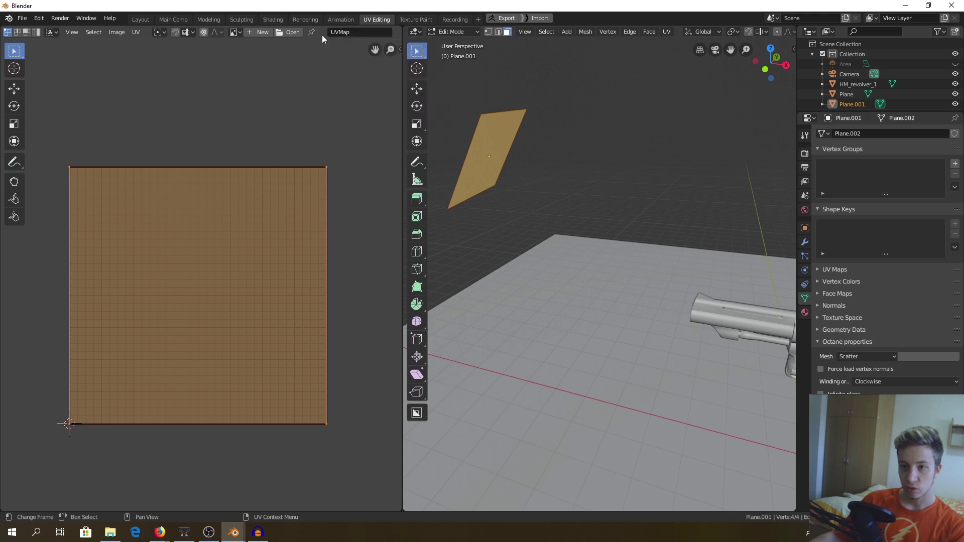
{"action": "middle_click_drag", "start_coordinate": [169, 43], "coordinate": [245, 41]}
{"action": "scroll", "coordinate": [271, 129], "scroll_direction": "down", "scroll_amount": 2}
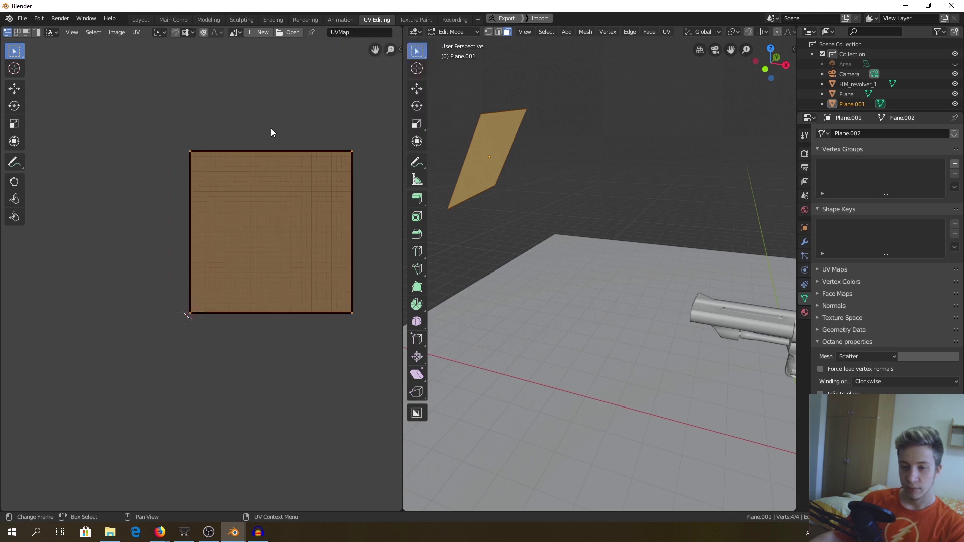
{"action": "mouse_move", "coordinate": [271, 124]}
{"action": "middle_mouse_down"}
{"action": "mouse_move", "coordinate": [256, 121]}
{"action": "mouse_move", "coordinate": [280, 137]}
{"action": "middle_mouse_up"}
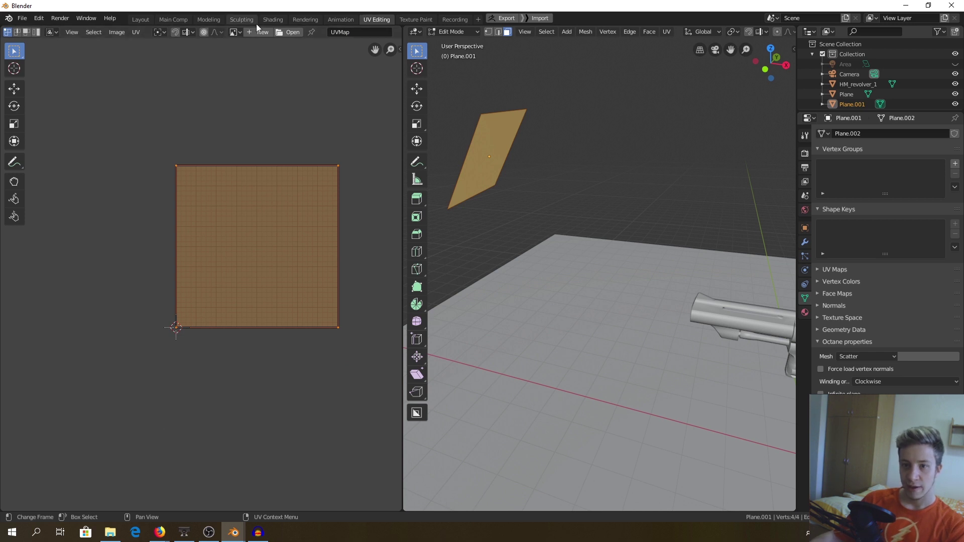
{"action": "left_click", "coordinate": [235, 32]}
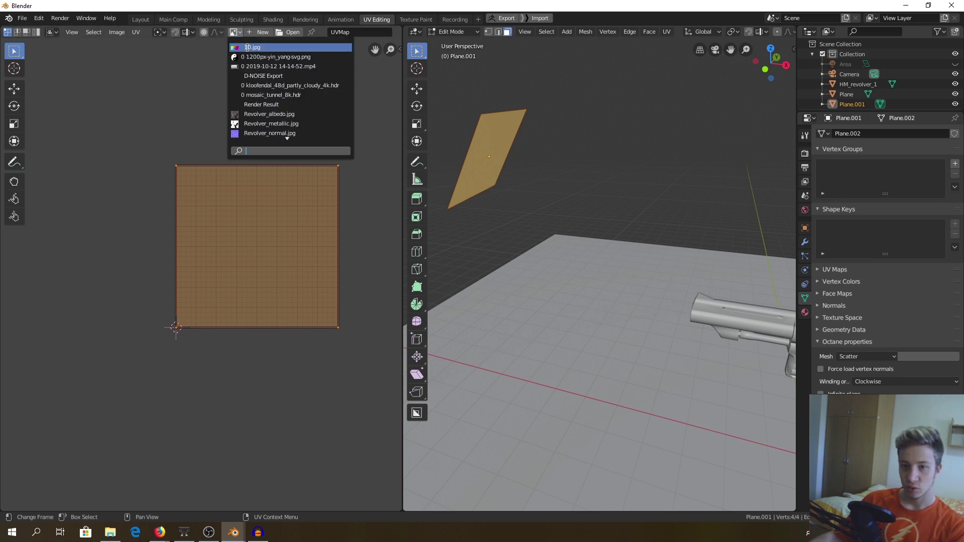
{"action": "left_click", "coordinate": [247, 48]}
Select the plane's UVs and scale them along X to about half the width of the gradient image
{"action": "scroll", "coordinate": [237, 234], "scroll_direction": "down", "scroll_amount": 4}
{"action": "scroll", "coordinate": [302, 281], "scroll_direction": "up", "scroll_amount": 2}
{"action": "left_click_drag", "start_coordinate": [370, 340], "coordinate": [264, 246]}
{"action": "scroll", "coordinate": [298, 301], "scroll_direction": "down", "scroll_amount": 3}
{"action": "left_click_drag", "start_coordinate": [371, 308], "coordinate": [109, 152]}
{"action": "right_click", "coordinate": [321, 262]}
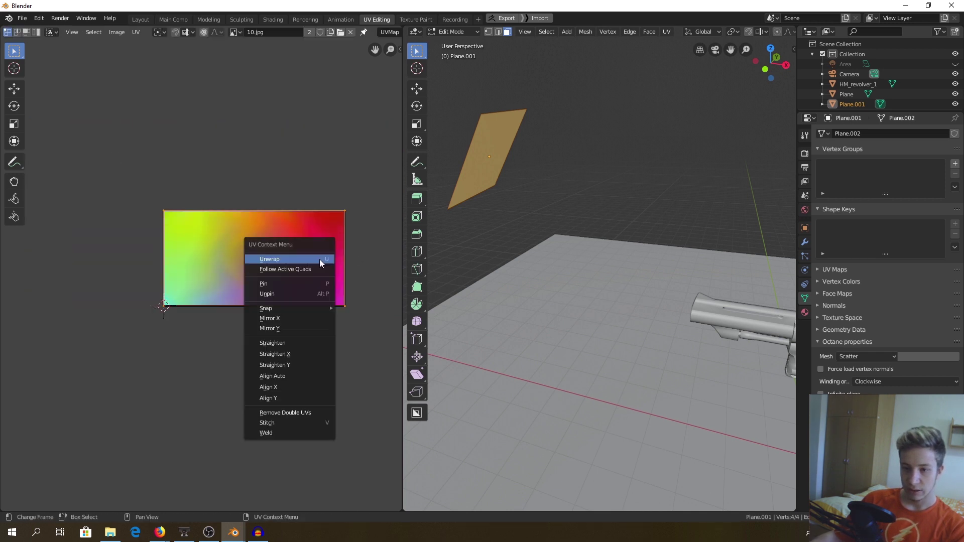
{"action": "left_click", "coordinate": [321, 263]}
{"action": "key", "text": "s"}
{"action": "key", "text": "x"}
{"action": "left_click", "coordinate": [321, 252]}
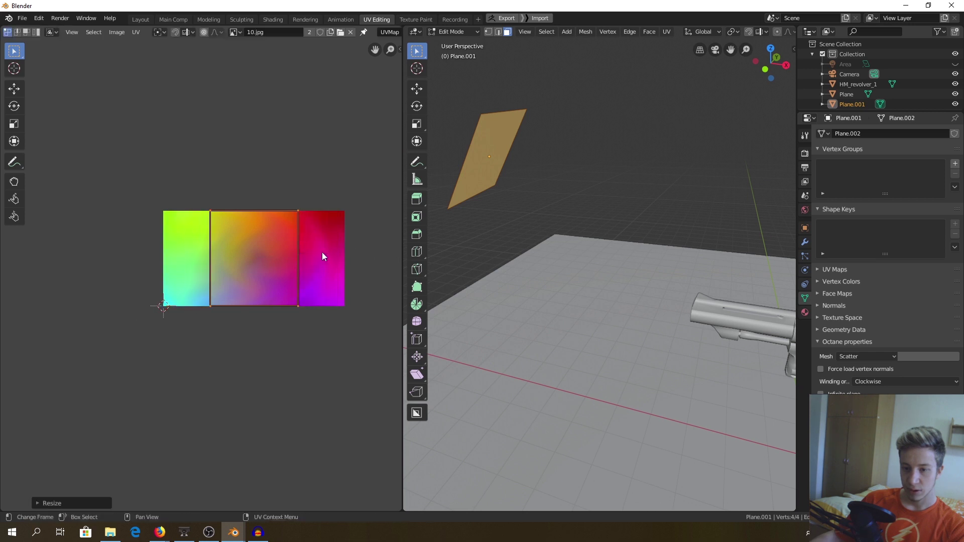
Scale the UVs along Y to about half the image height and narrow them along X to about 30% of its width
{"action": "key", "text": "s"}
{"action": "key", "text": "y"}
{"action": "left_click", "coordinate": [295, 247]}
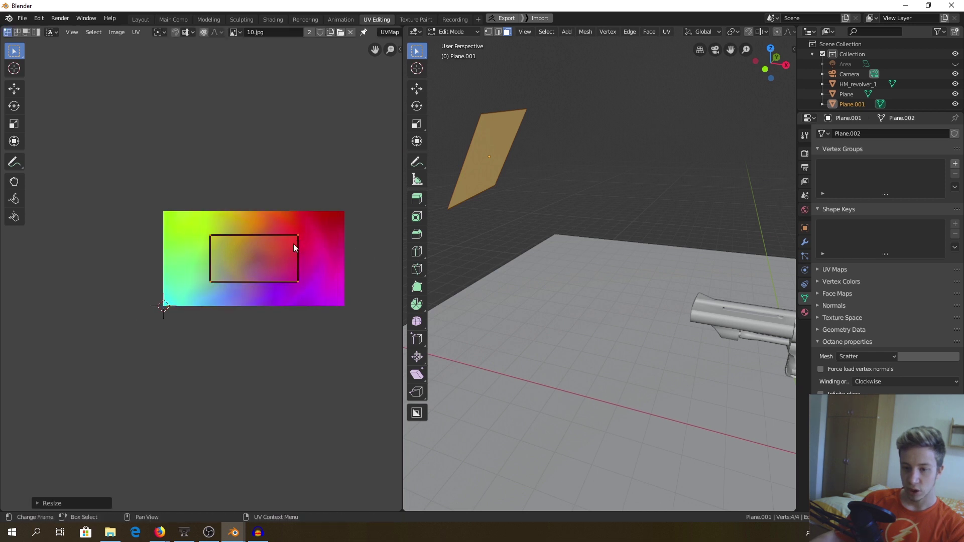
{"action": "key", "text": "s"}
{"action": "key", "text": "x"}
{"action": "left_click", "coordinate": [310, 255]}
{"action": "scroll", "coordinate": [268, 253], "scroll_direction": "up", "scroll_amount": 3}
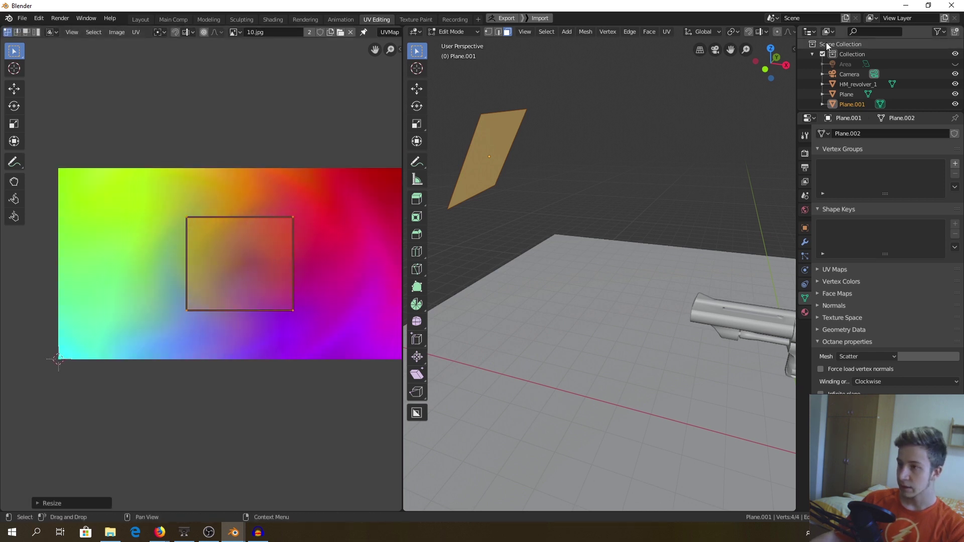
Switch the 3D viewport of the UV Editing workspace to rendered shading
{"action": "scroll", "coordinate": [757, 30], "scroll_direction": "down", "scroll_amount": 5}
{"action": "scroll", "coordinate": [757, 32], "scroll_direction": "down", "scroll_amount": 2}
{"action": "left_click", "coordinate": [777, 31]}
{"action": "scroll", "coordinate": [650, 172], "scroll_direction": "down", "scroll_amount": 3}
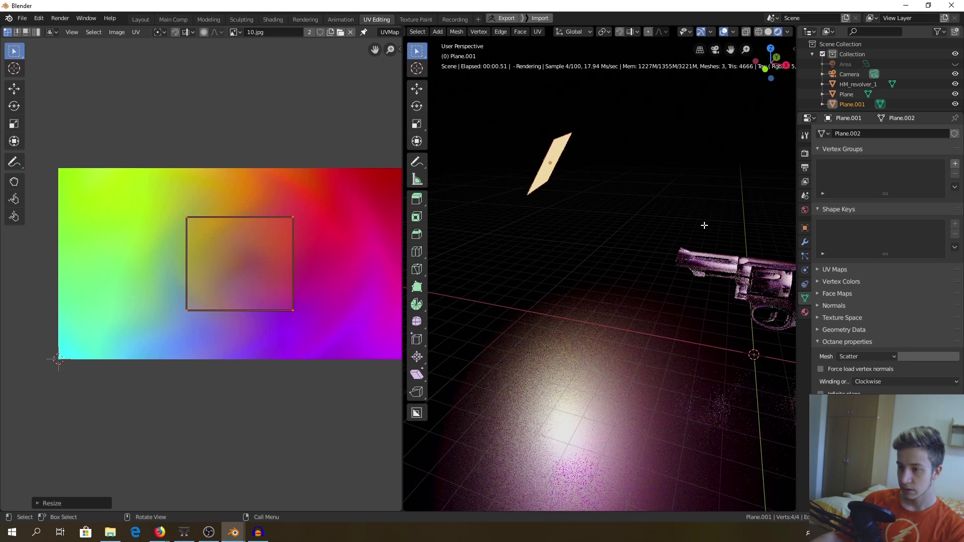
Reposition the plane's UVs over the gradient and scale them up to about three quarters of the image height
{"action": "key", "text": "g"}
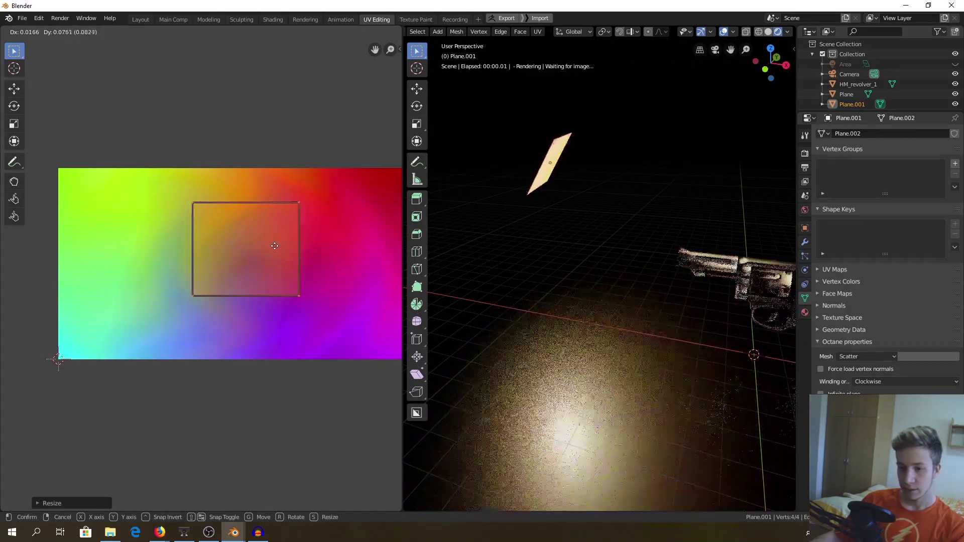
{"action": "left_click", "coordinate": [284, 265]}
{"action": "key", "text": "s"}
{"action": "left_click", "coordinate": [370, 269]}
{"action": "middle_click_drag", "start_coordinate": [452, 270], "coordinate": [639, 265]}
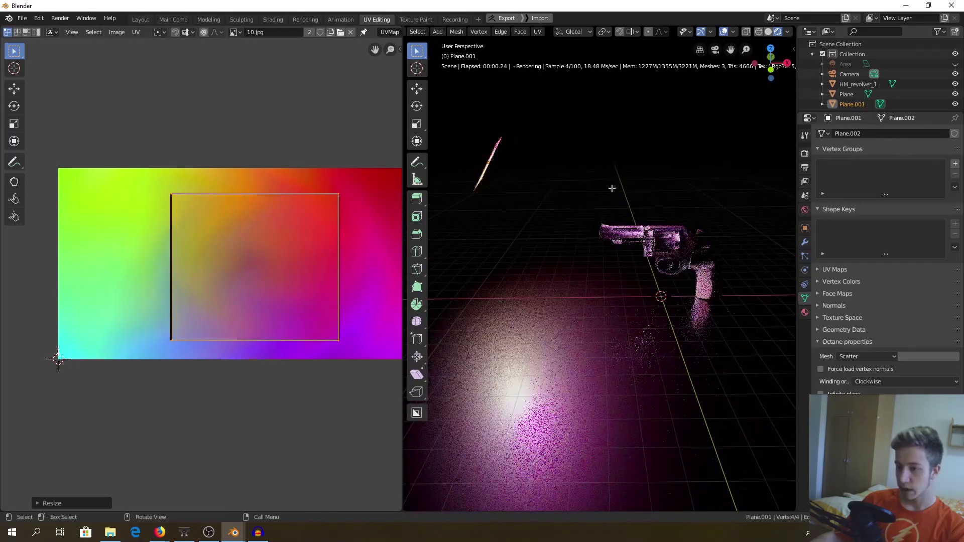